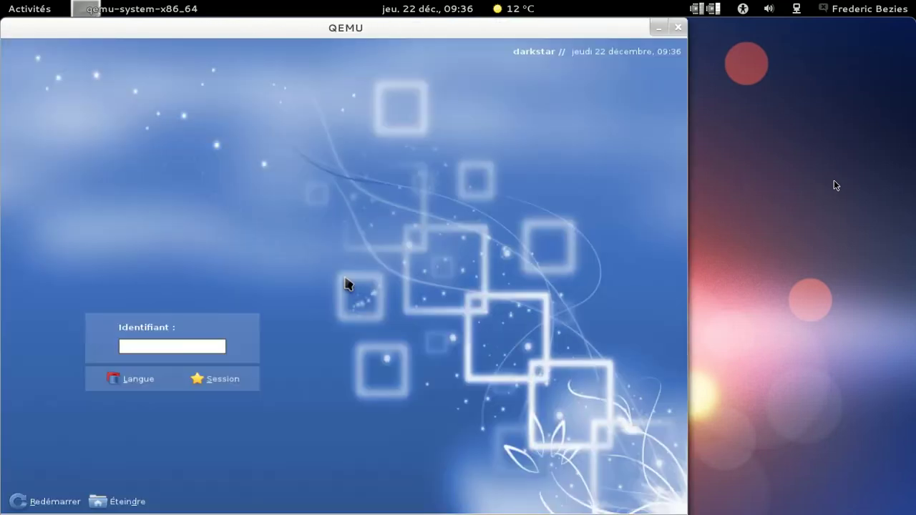
Log in to the Salix virtual machine with the account's username and password.
{"action": "left_click", "coordinate": [472, 158]}
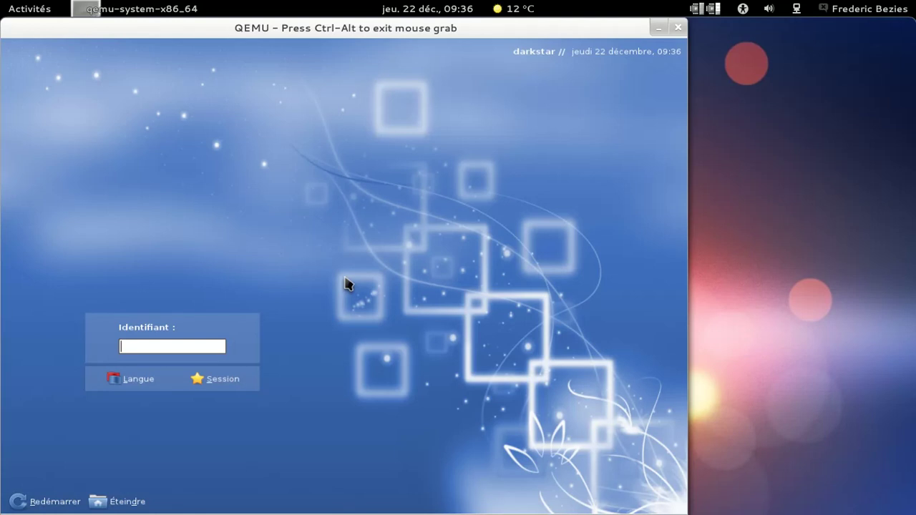
{"action": "type", "text": "fred"}
{"action": "key", "text": "Return"}
{"action": "type", "text": "••••••••"}
{"action": "key", "text": "Return"}
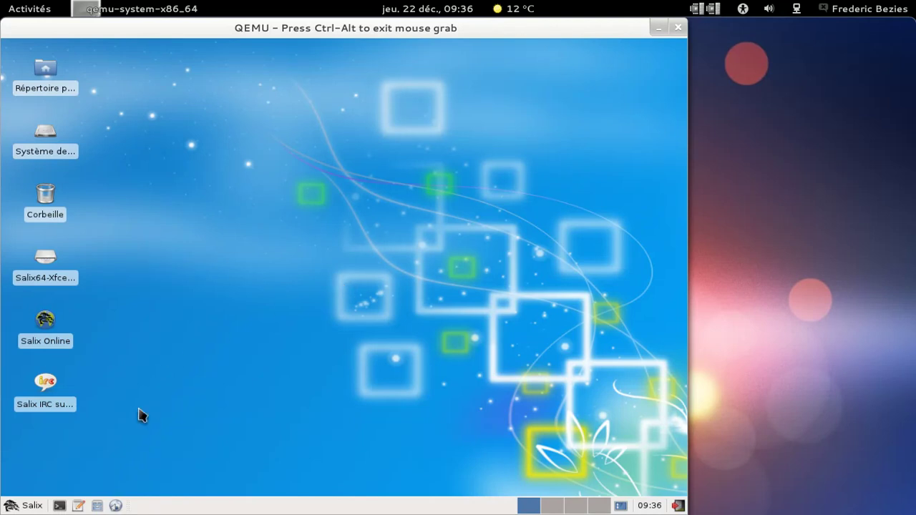
View the Xfce version information in the desktop's About window, highlight the version line, and close the window.
{"action": "left_click", "coordinate": [38, 506]}
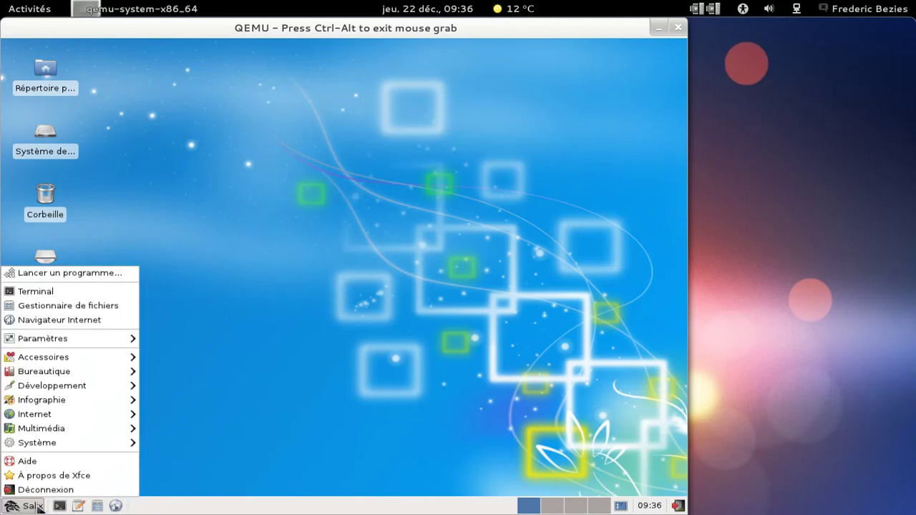
{"action": "left_click", "coordinate": [54, 475]}
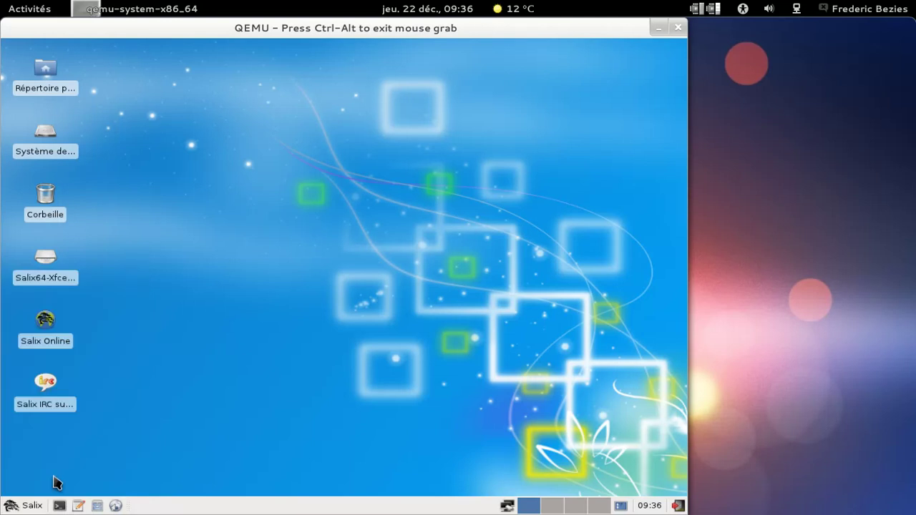
{"action": "left_click_drag", "start_coordinate": [272, 262], "coordinate": [174, 259]}
{"action": "left_click", "coordinate": [249, 260]}
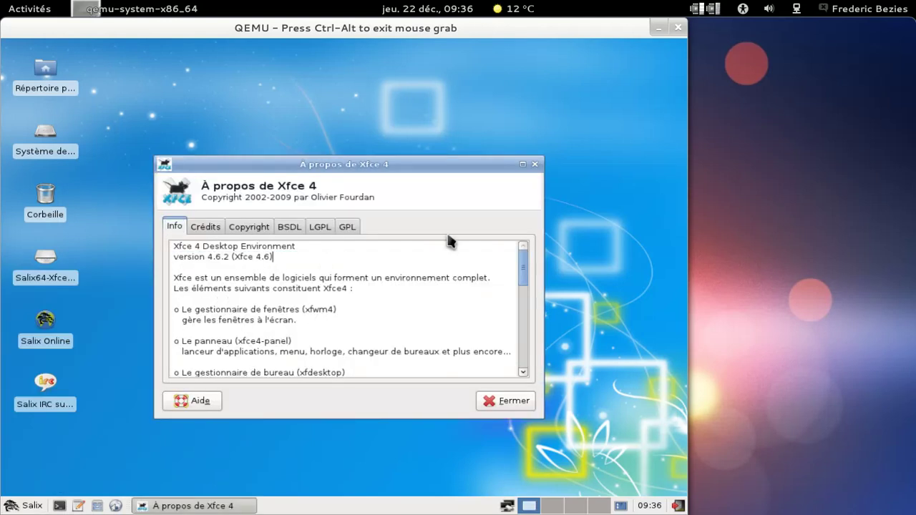
{"action": "left_click", "coordinate": [535, 165]}
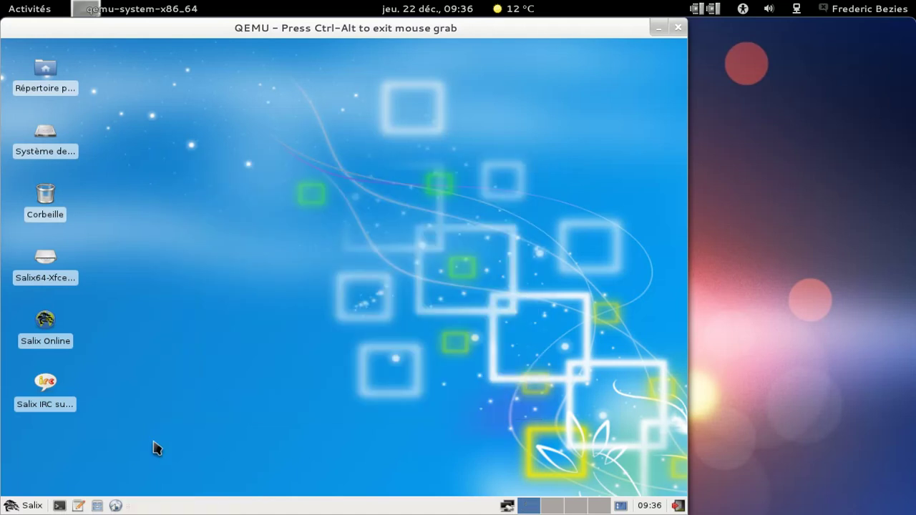
Launch the Salix web browser and close its Welcome to Firefox tab.
{"action": "left_click", "coordinate": [39, 506]}
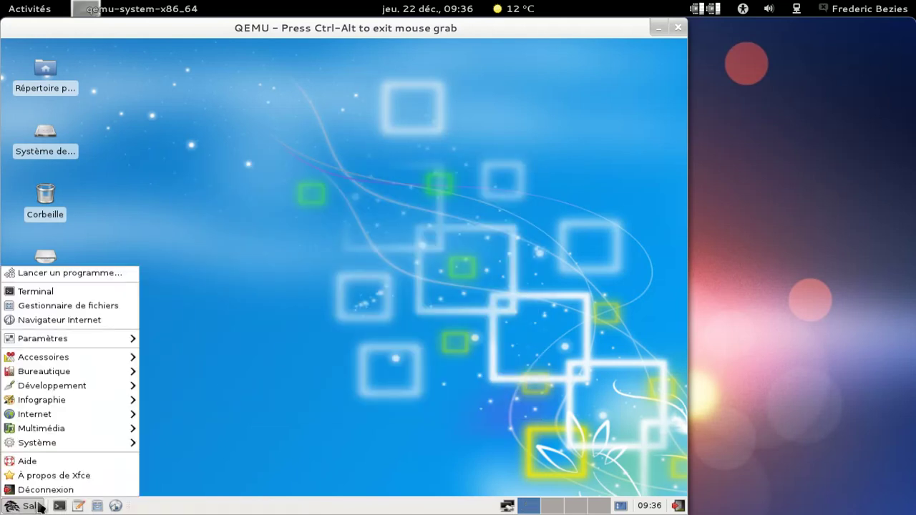
{"action": "left_click", "coordinate": [91, 322]}
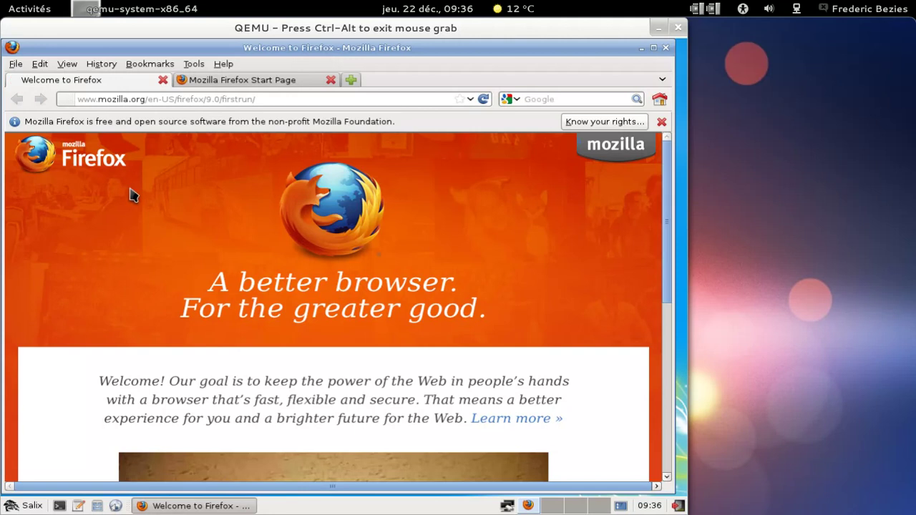
{"action": "left_click", "coordinate": [162, 80]}
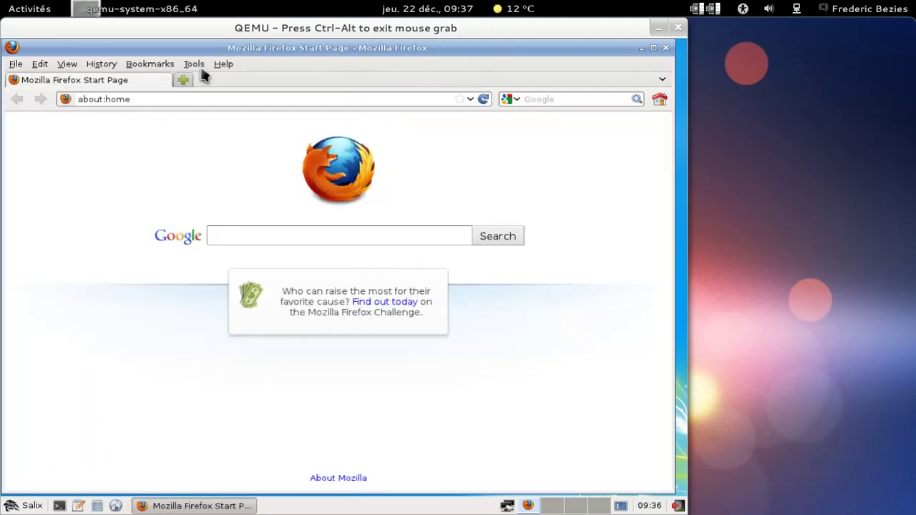
Enable the Français Language Pack 9.0 add-on, restart Firefox to apply it, and close the add-ons manager.
{"action": "left_click", "coordinate": [197, 67]}
{"action": "left_click", "coordinate": [213, 91]}
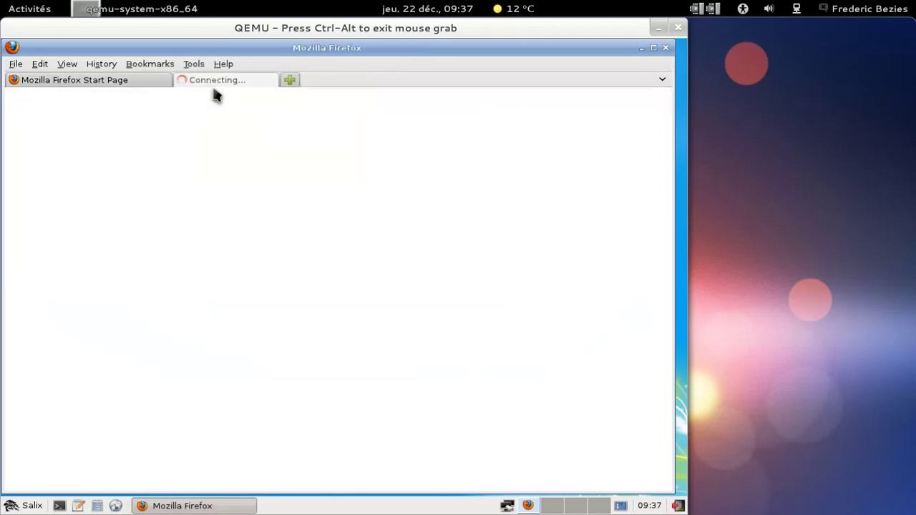
{"action": "left_click", "coordinate": [123, 208]}
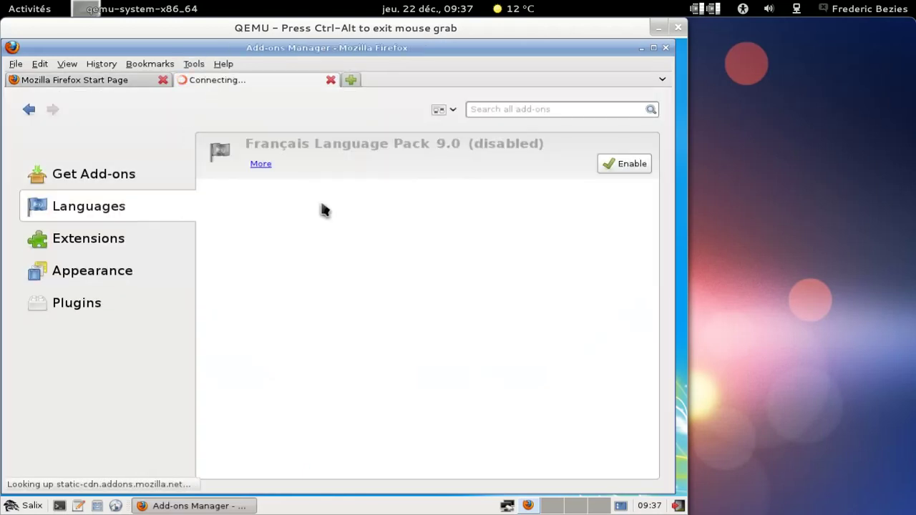
{"action": "left_click", "coordinate": [608, 169]}
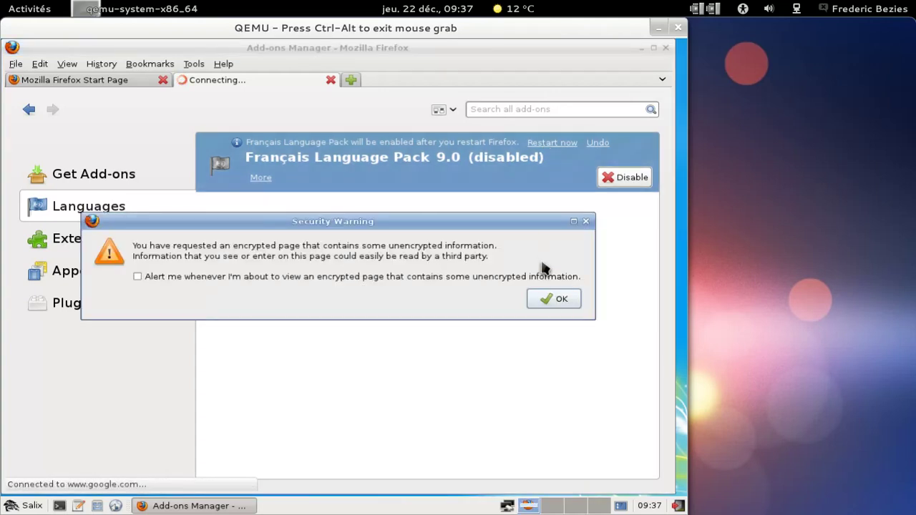
{"action": "left_click", "coordinate": [550, 299]}
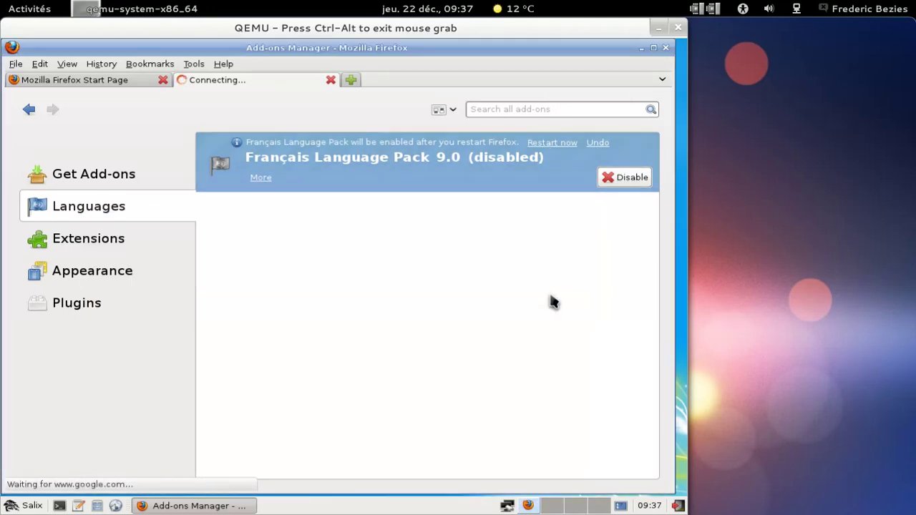
{"action": "left_click", "coordinate": [548, 145]}
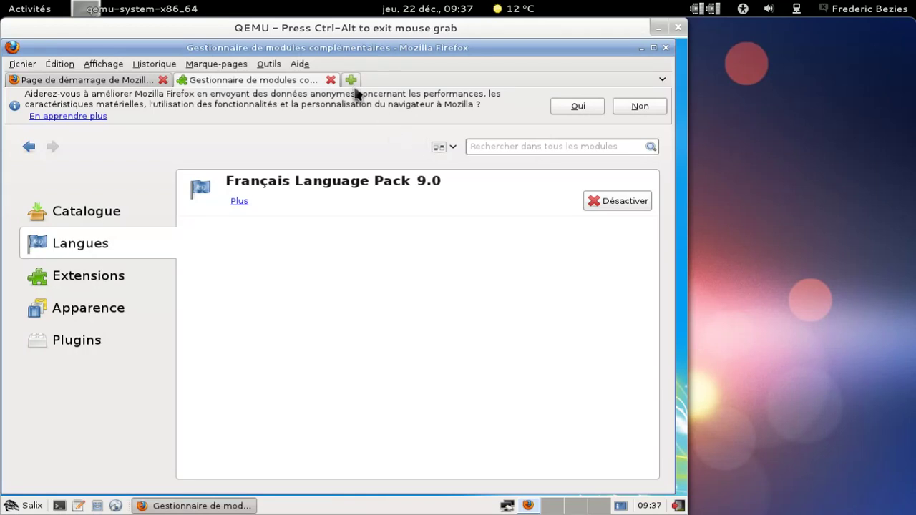
{"action": "left_click", "coordinate": [331, 81]}
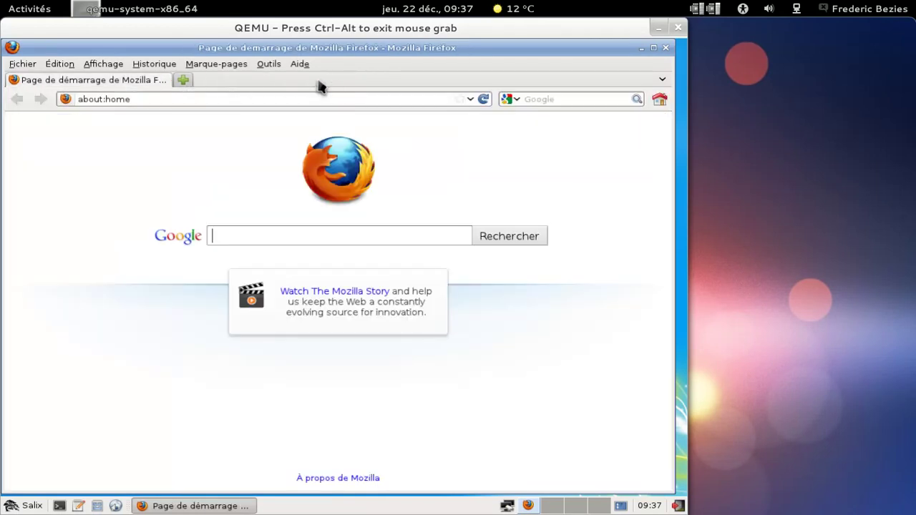
Check for Firefox updates from its About window and open the linked firefox.com page.
{"action": "left_click", "coordinate": [301, 64]}
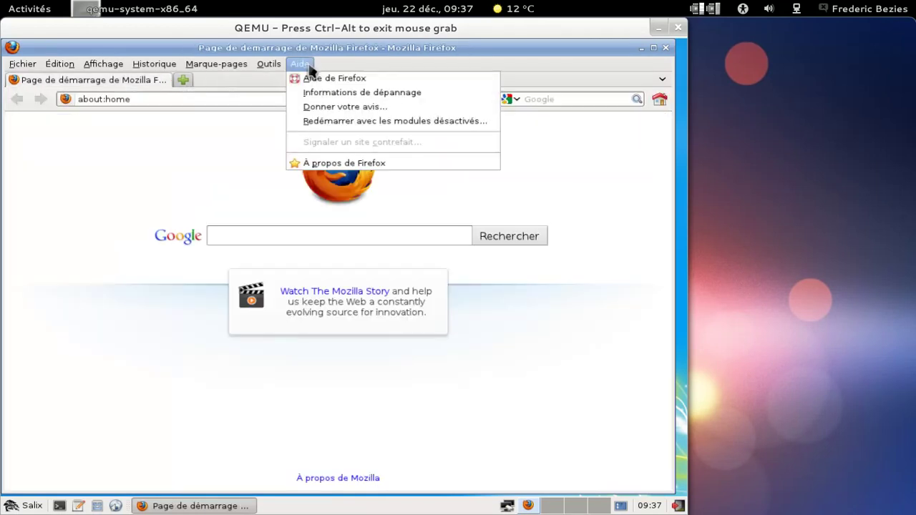
{"action": "left_click", "coordinate": [346, 163]}
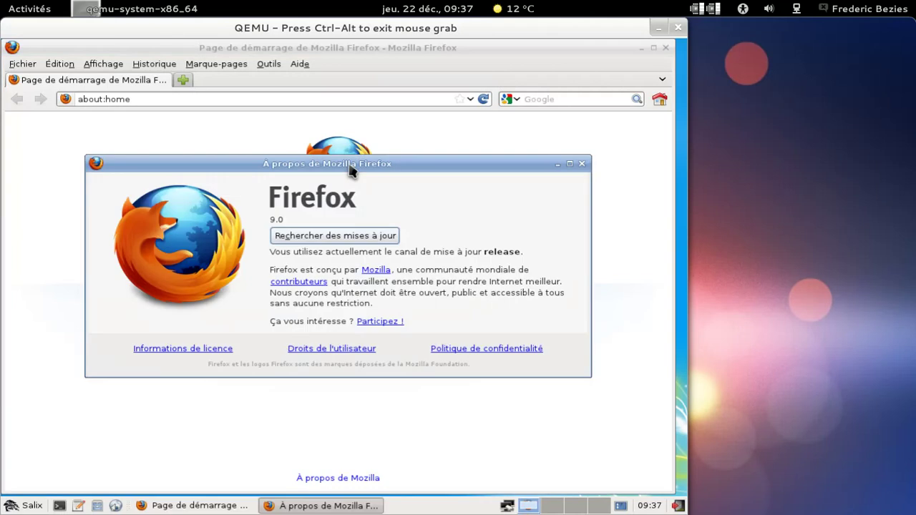
{"action": "left_click", "coordinate": [336, 237]}
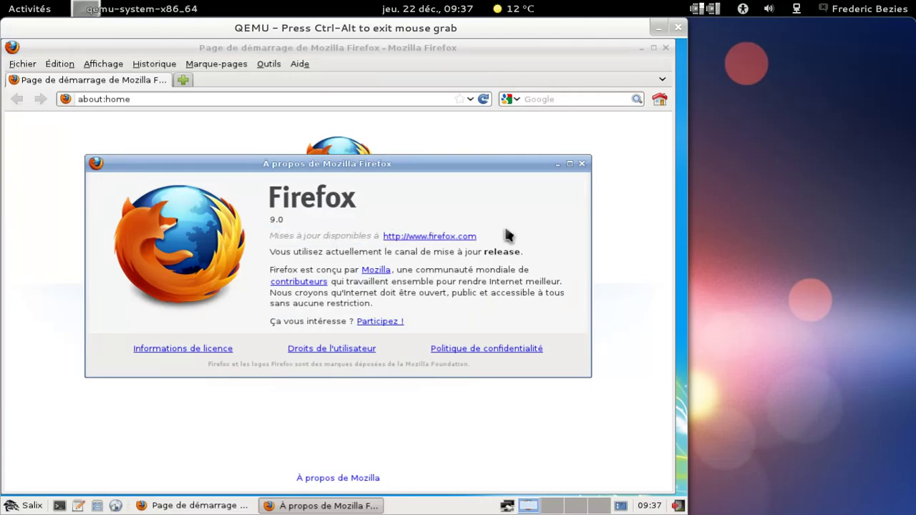
{"action": "left_click", "coordinate": [453, 237]}
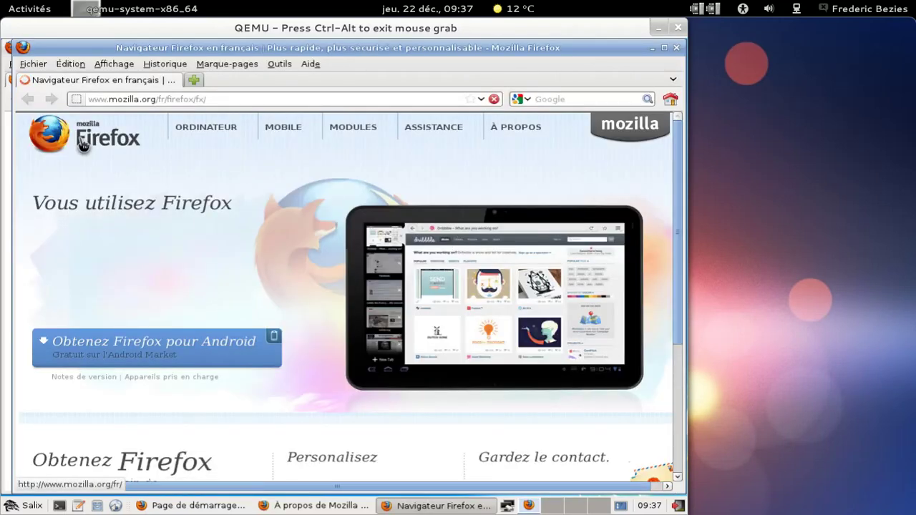
Close the Firefox start page window and download firefox-9.0.1.tar.bz2 from the Mozilla page, choosing to save the file.
{"action": "left_click", "coordinate": [11, 50]}
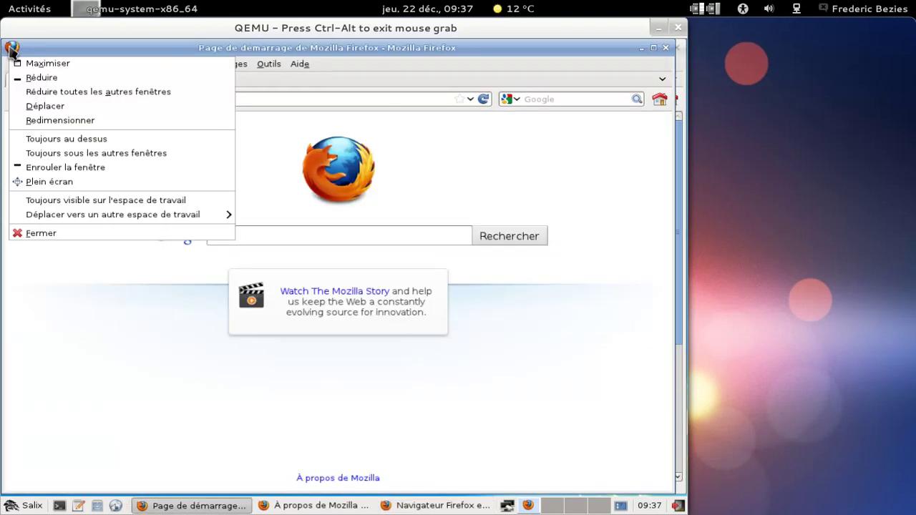
{"action": "left_click", "coordinate": [75, 235]}
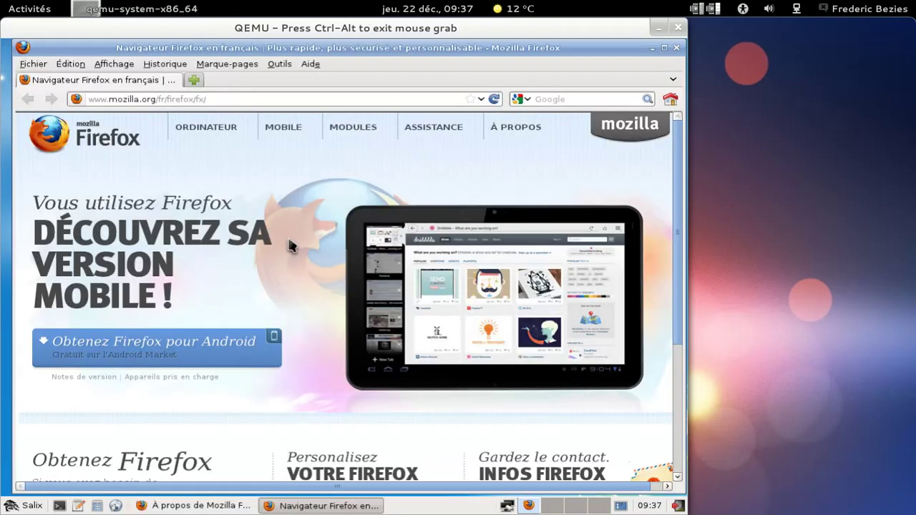
{"action": "scroll", "coordinate": [329, 251], "scroll_direction": "down", "scroll_amount": 1}
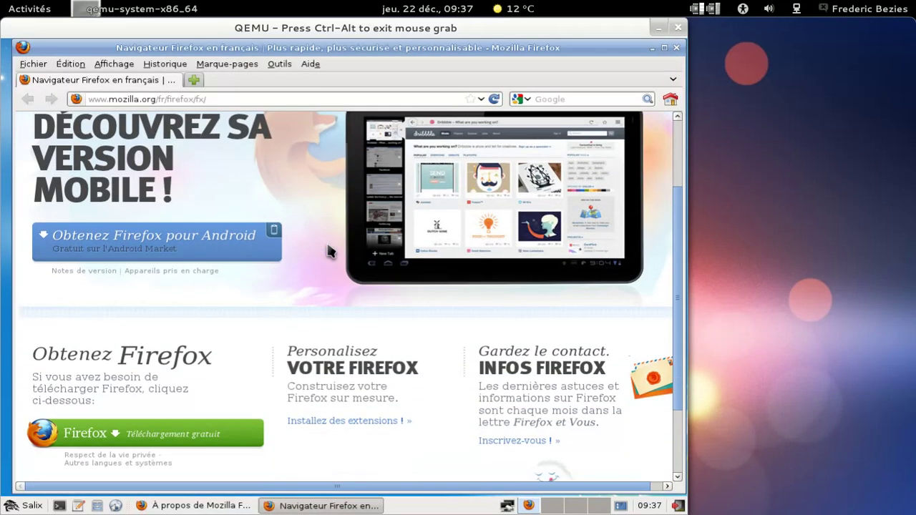
{"action": "left_click", "coordinate": [163, 437]}
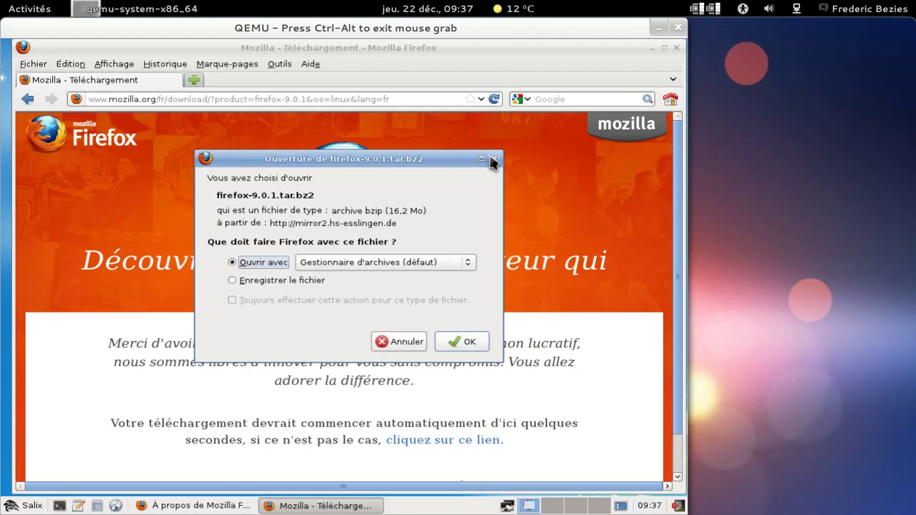
{"action": "left_click", "coordinate": [268, 281]}
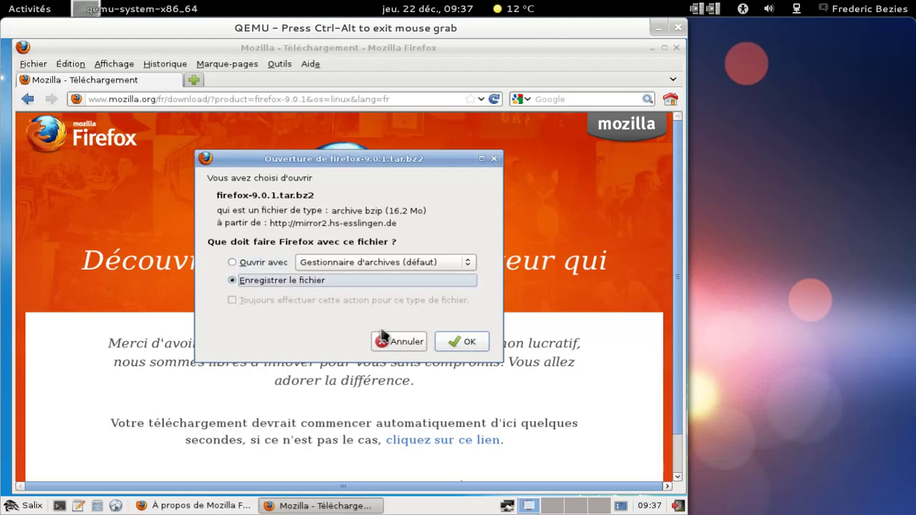
{"action": "left_click", "coordinate": [455, 342]}
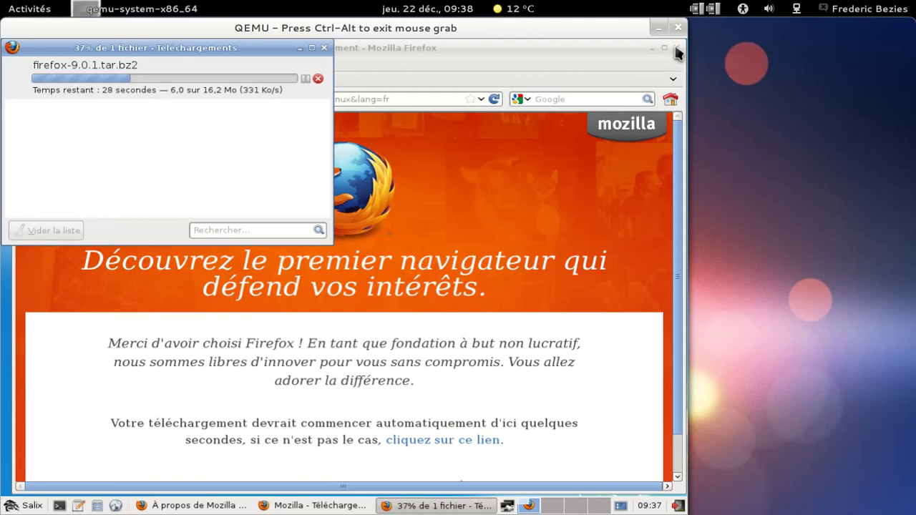
Minimize the downloads window and close the Mozilla download page and the About Firefox window.
{"action": "left_click", "coordinate": [300, 48]}
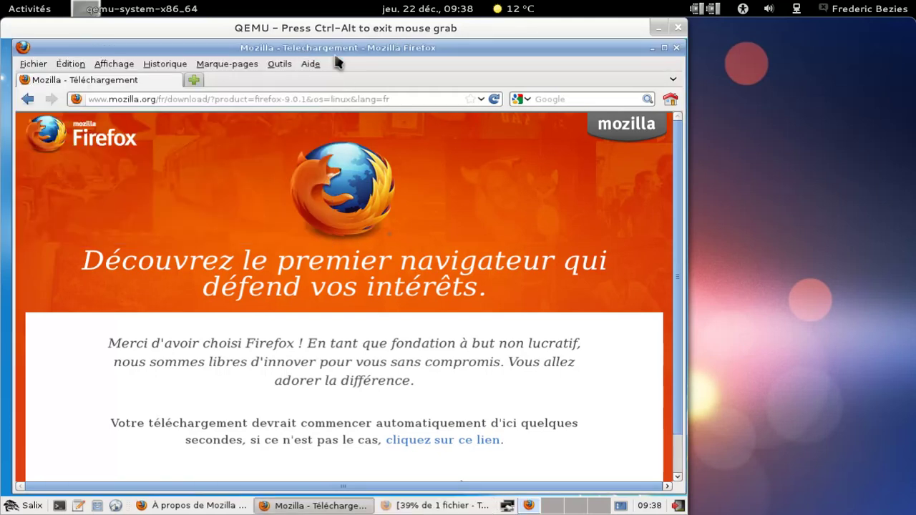
{"action": "left_click", "coordinate": [676, 48]}
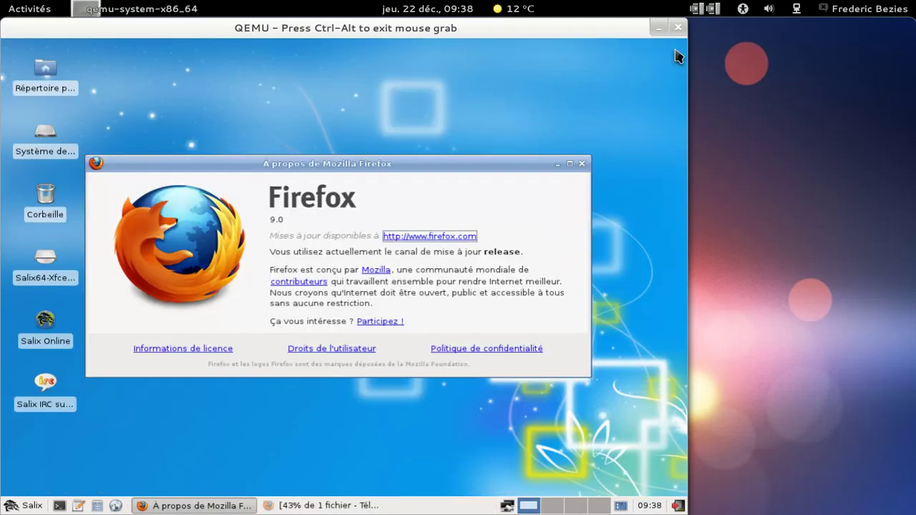
{"action": "left_click", "coordinate": [581, 163]}
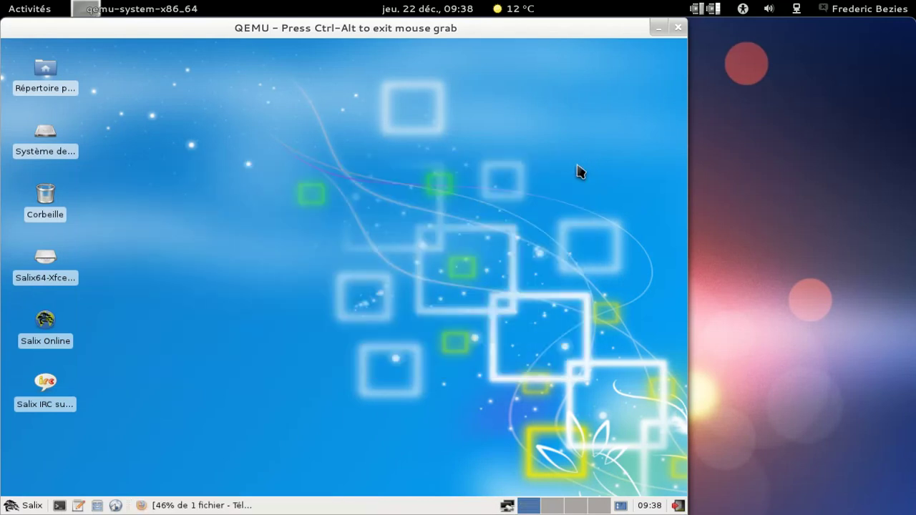
Open the Thunar file manager, view its version information, and close both the About window and the file manager.
{"action": "left_click", "coordinate": [12, 506]}
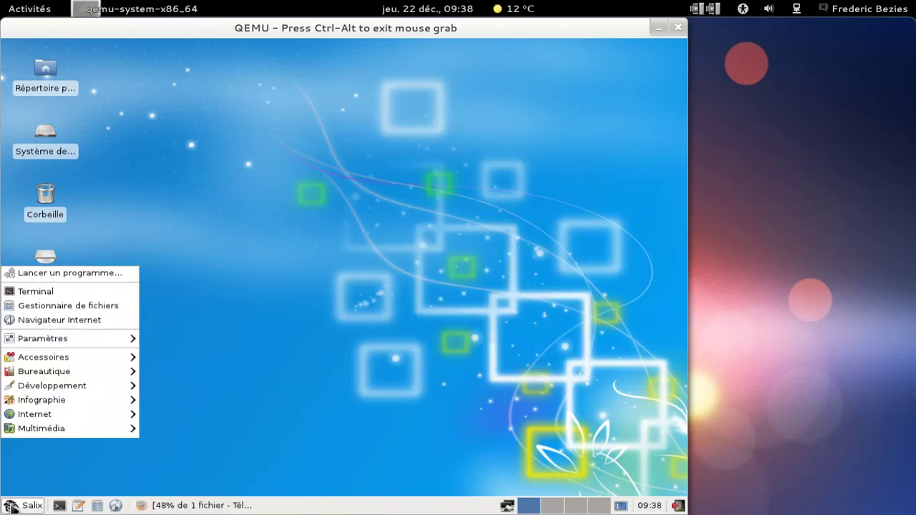
{"action": "mouse_move", "coordinate": [80, 346]}
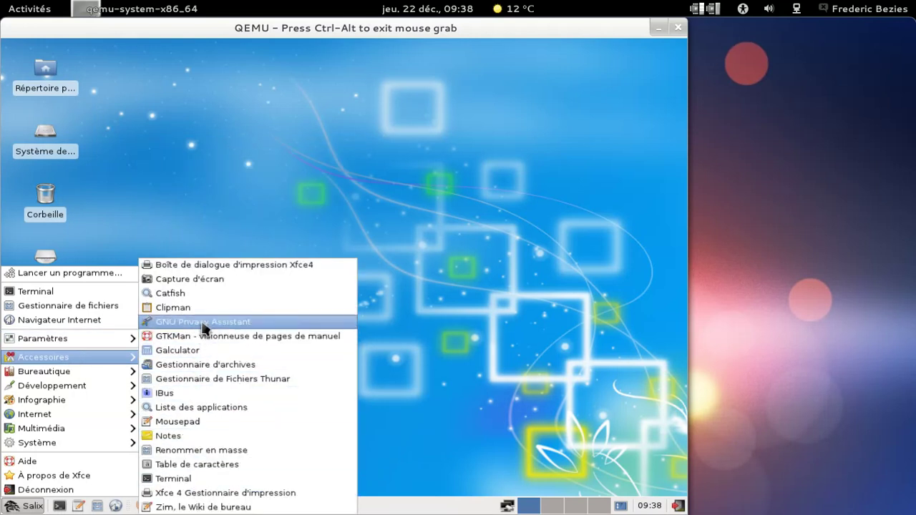
{"action": "left_click", "coordinate": [204, 384]}
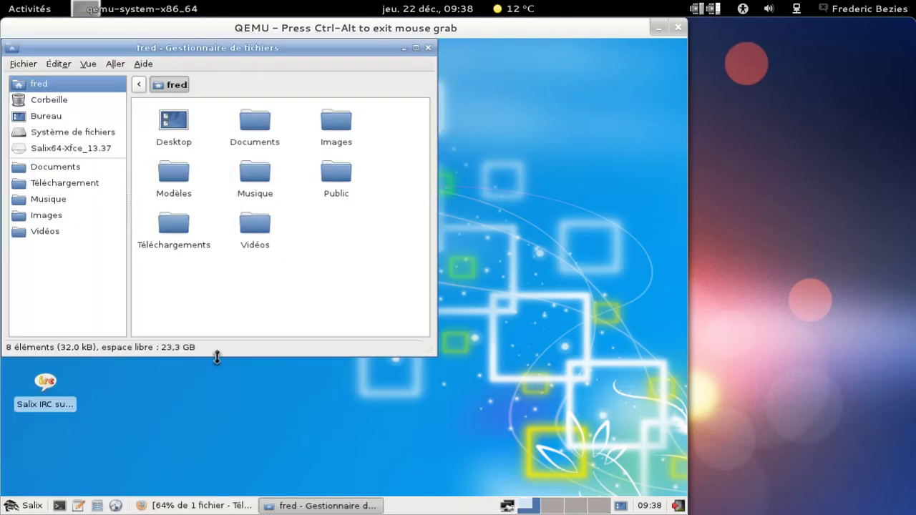
{"action": "left_click", "coordinate": [143, 63]}
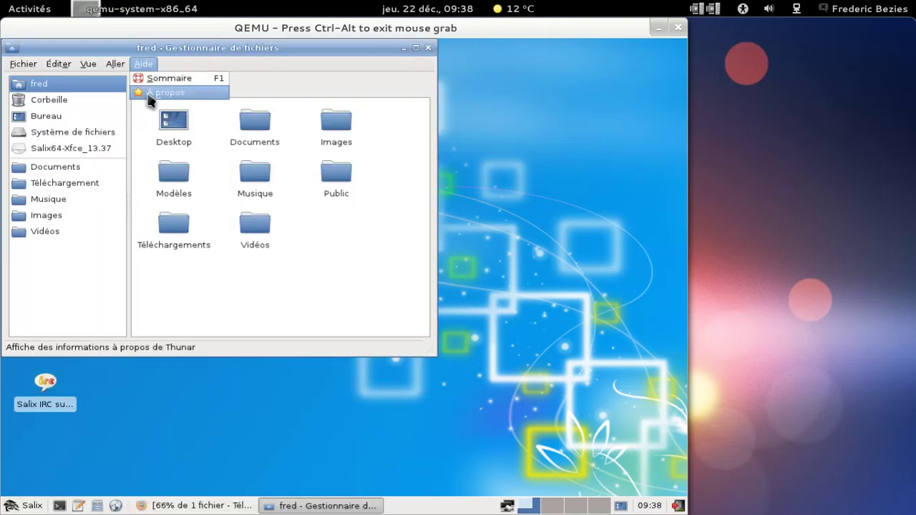
{"action": "left_click", "coordinate": [148, 94]}
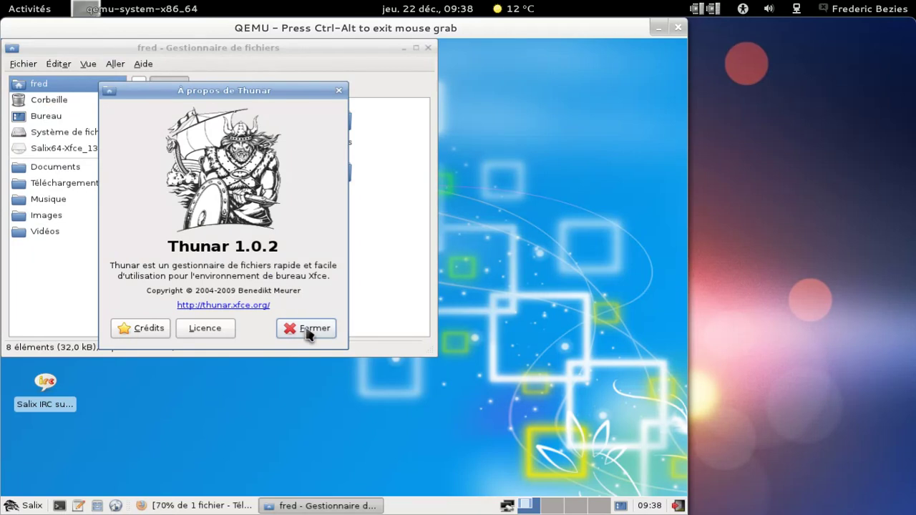
{"action": "left_click", "coordinate": [310, 328]}
{"action": "left_click", "coordinate": [428, 48]}
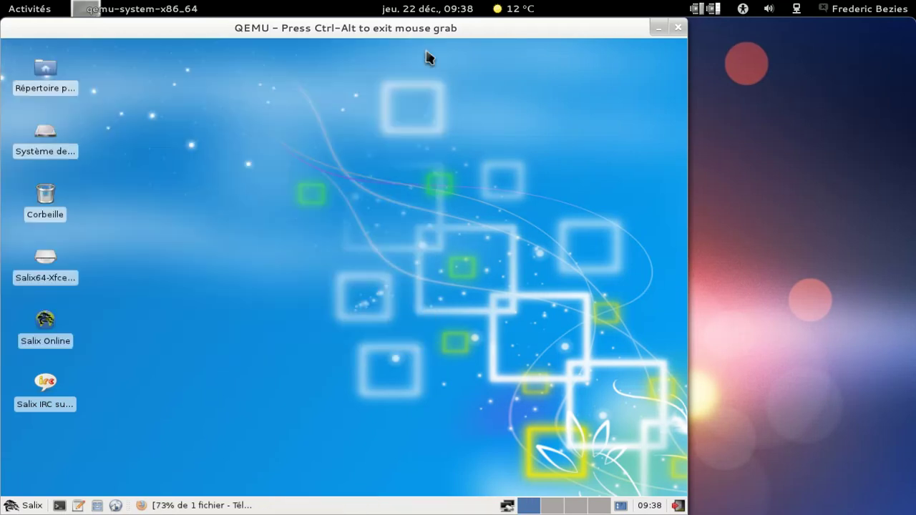
Launch the multimedia codecs installer, entering the root password, and agree to install the additional codecs.
{"action": "left_click", "coordinate": [30, 505]}
{"action": "mouse_move", "coordinate": [55, 361]}
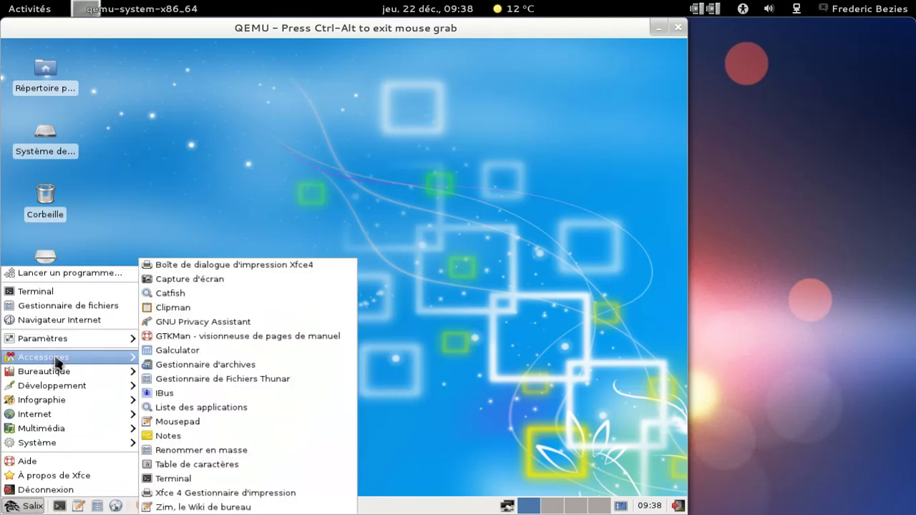
{"action": "mouse_move", "coordinate": [54, 392]}
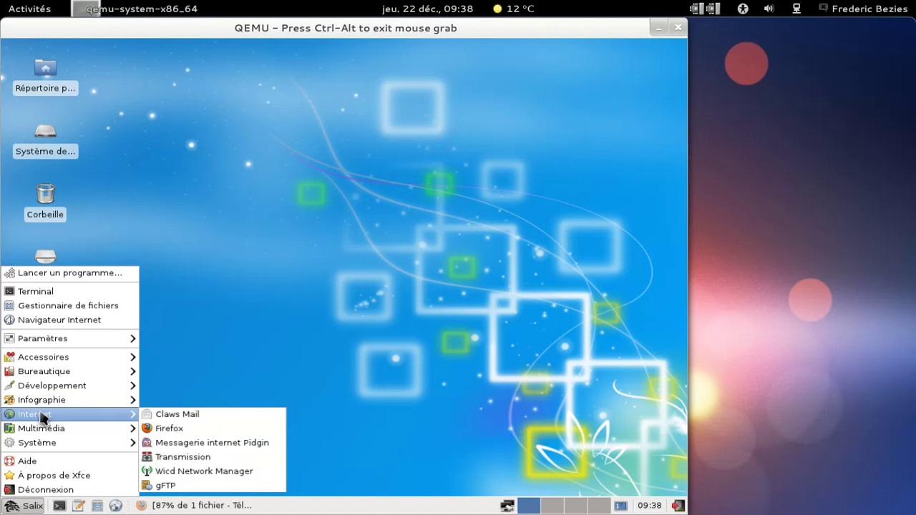
{"action": "mouse_move", "coordinate": [38, 433]}
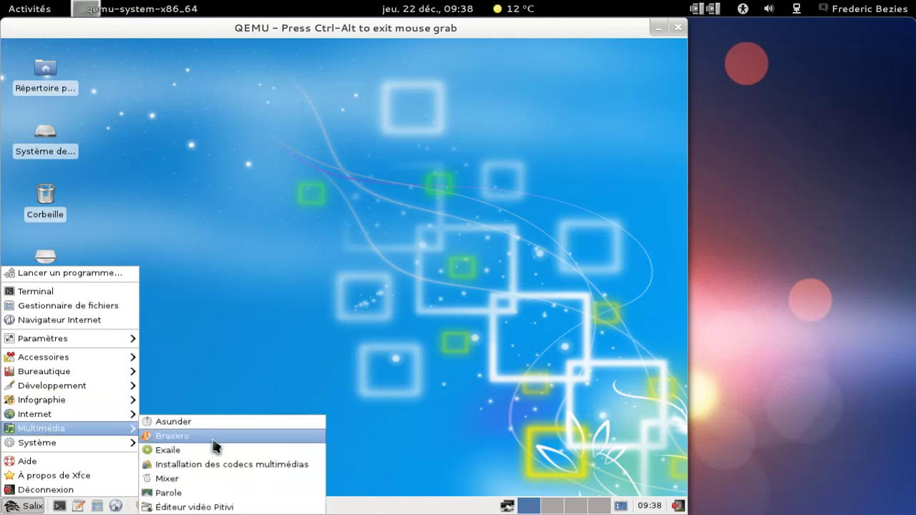
{"action": "left_click", "coordinate": [214, 465]}
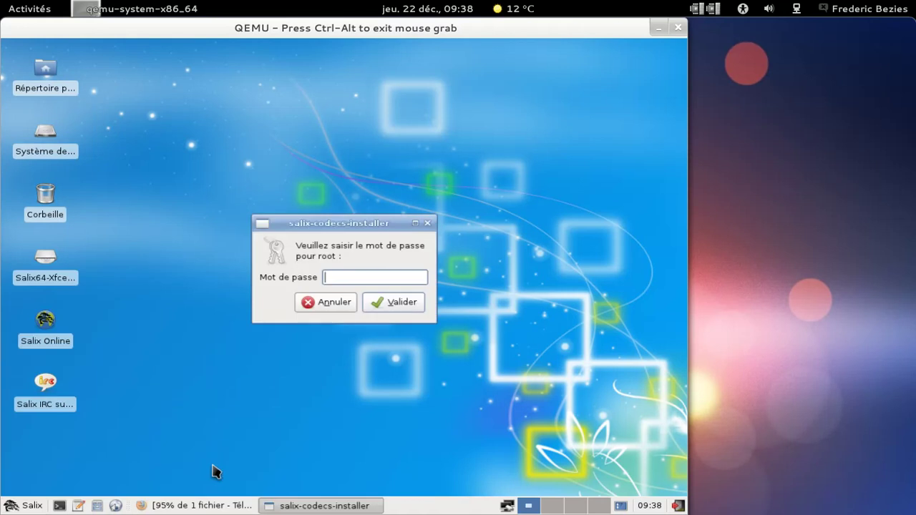
{"action": "type", "text": "••••••••"}
{"action": "key", "text": "Return"}
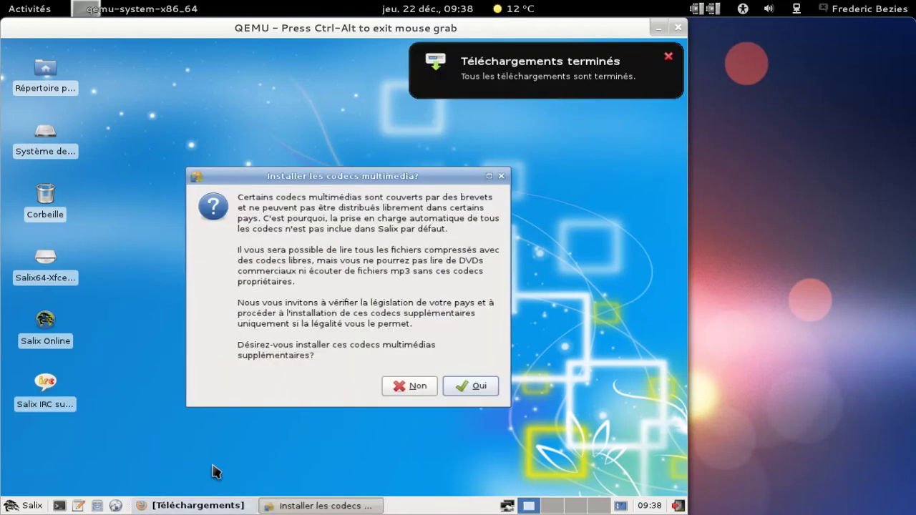
{"action": "left_click", "coordinate": [668, 56]}
{"action": "left_click", "coordinate": [478, 386]}
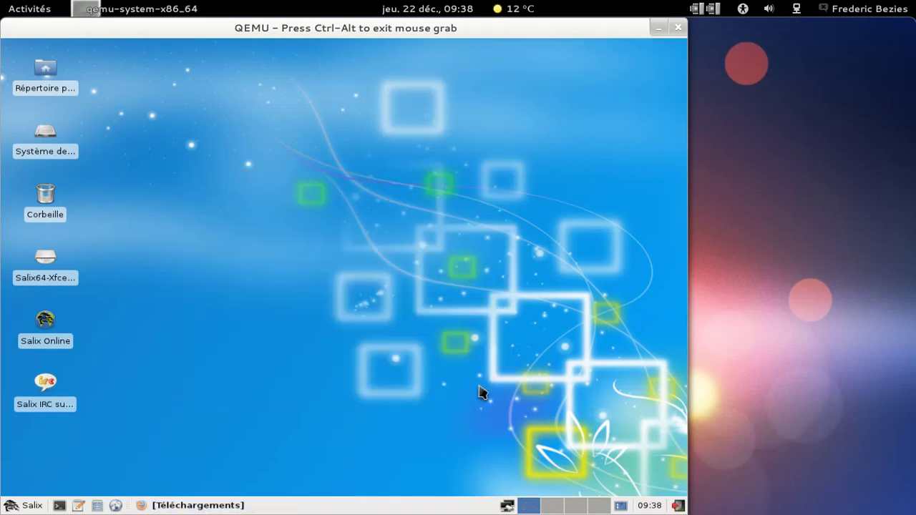
Close the Firefox downloads window and move the package installation progress window out of the way.
{"action": "left_click", "coordinate": [201, 504]}
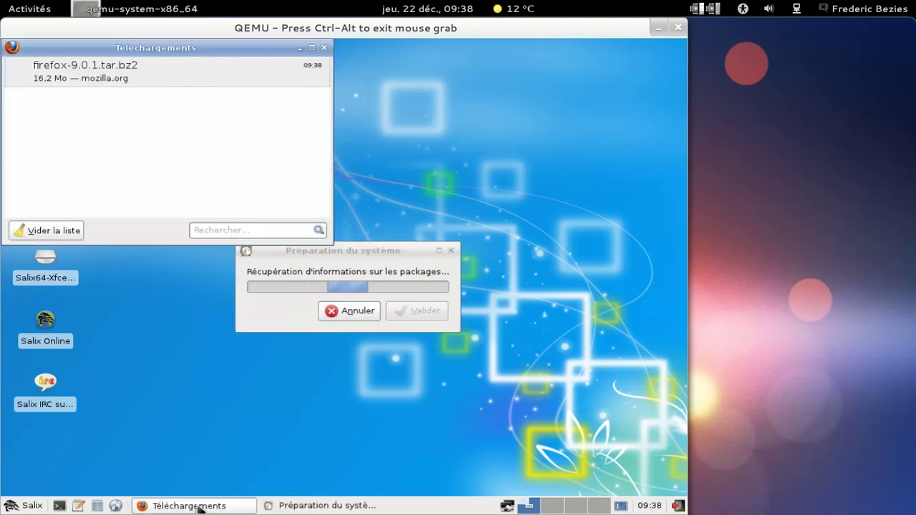
{"action": "left_click", "coordinate": [324, 48]}
{"action": "left_click_drag", "start_coordinate": [356, 260], "coordinate": [371, 116]}
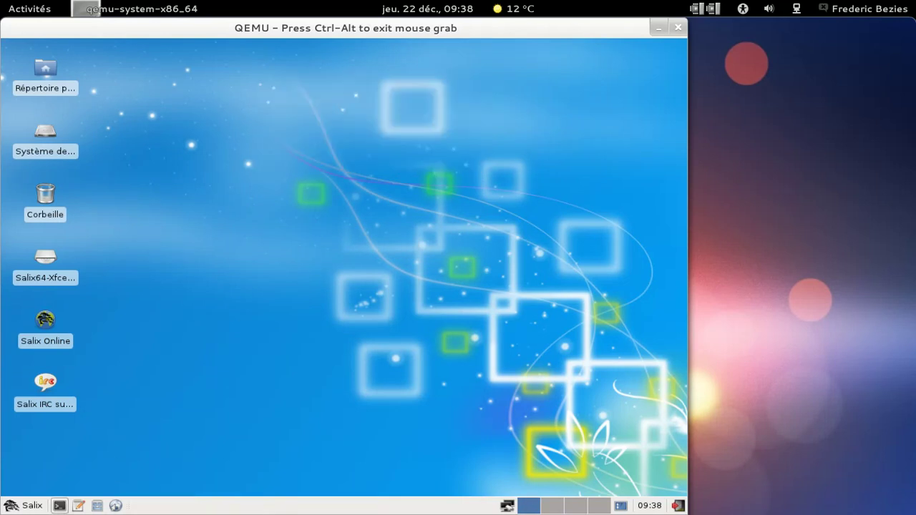
{"action": "left_click_drag", "start_coordinate": [385, 251], "coordinate": [546, 57]}
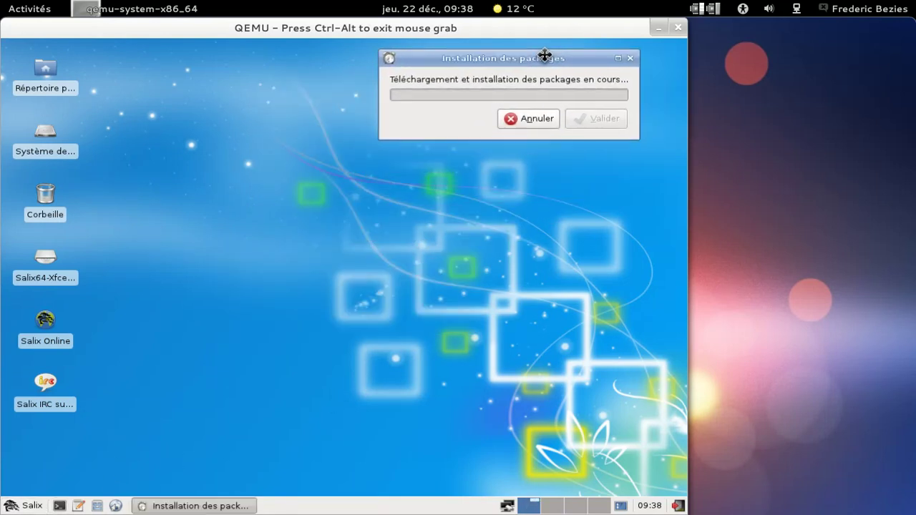
Open the Gslapt package manager, authenticating with the root password.
{"action": "left_click", "coordinate": [25, 505]}
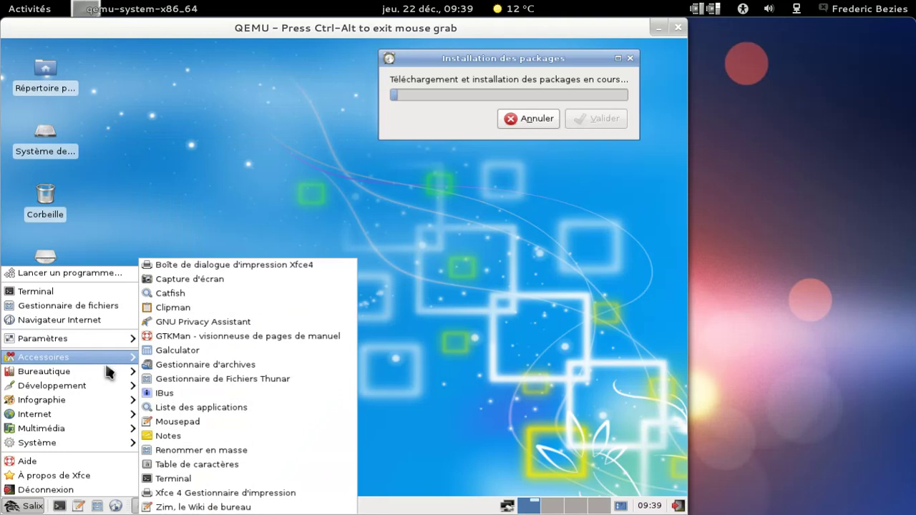
{"action": "mouse_move", "coordinate": [82, 450]}
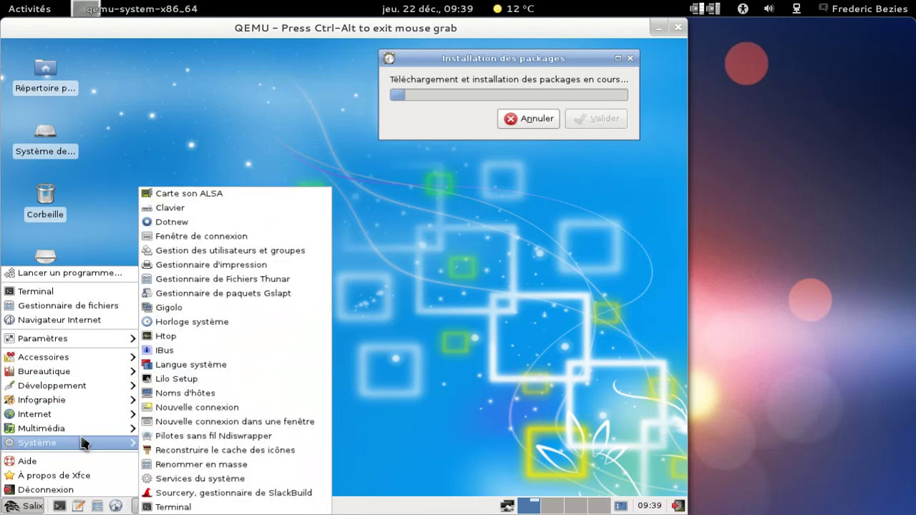
{"action": "mouse_move", "coordinate": [113, 440]}
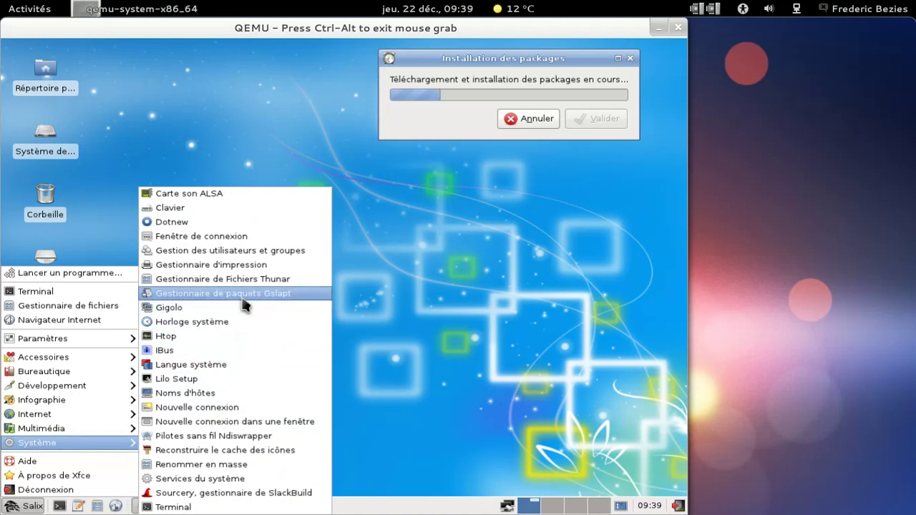
{"action": "left_click", "coordinate": [244, 293]}
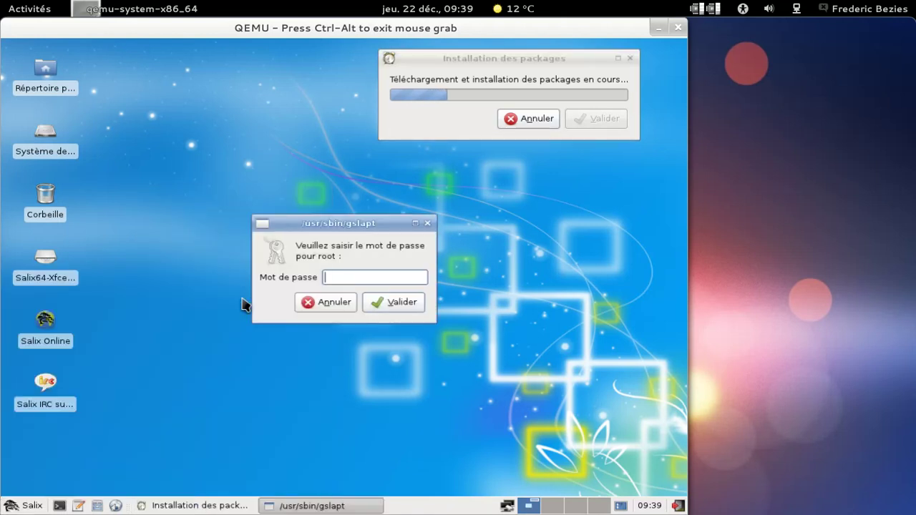
{"action": "key", "text": "Return"}
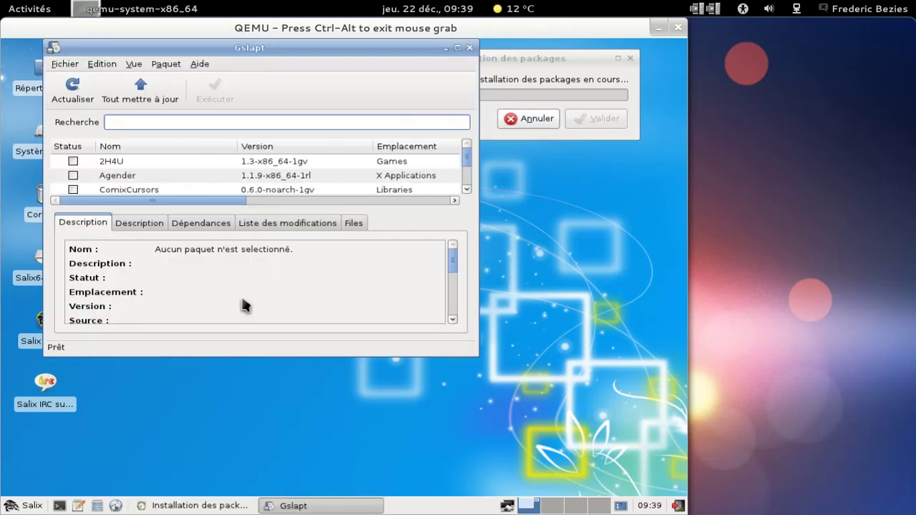
Open the Sourcery SlackBuild manager with the root password and create its SlackBuilds cache.
{"action": "left_click", "coordinate": [25, 506]}
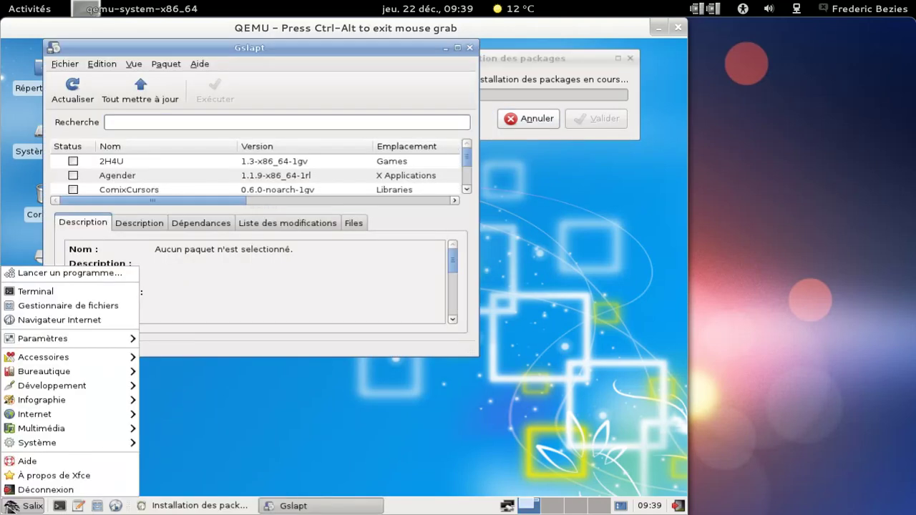
{"action": "mouse_move", "coordinate": [65, 444]}
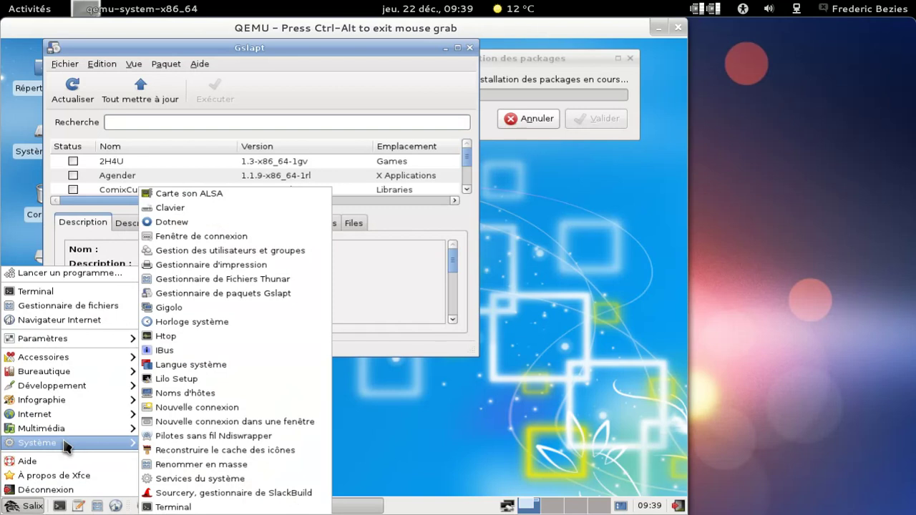
{"action": "left_click", "coordinate": [208, 492]}
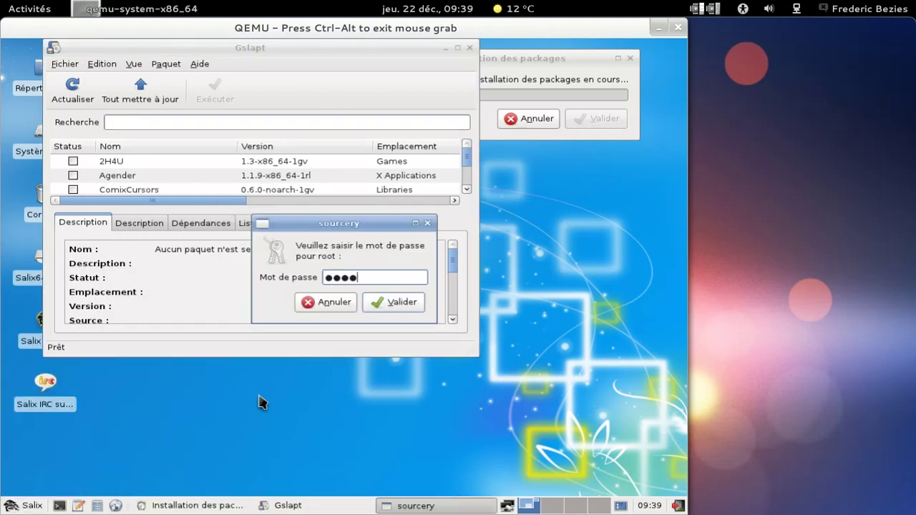
{"action": "key", "text": "Return"}
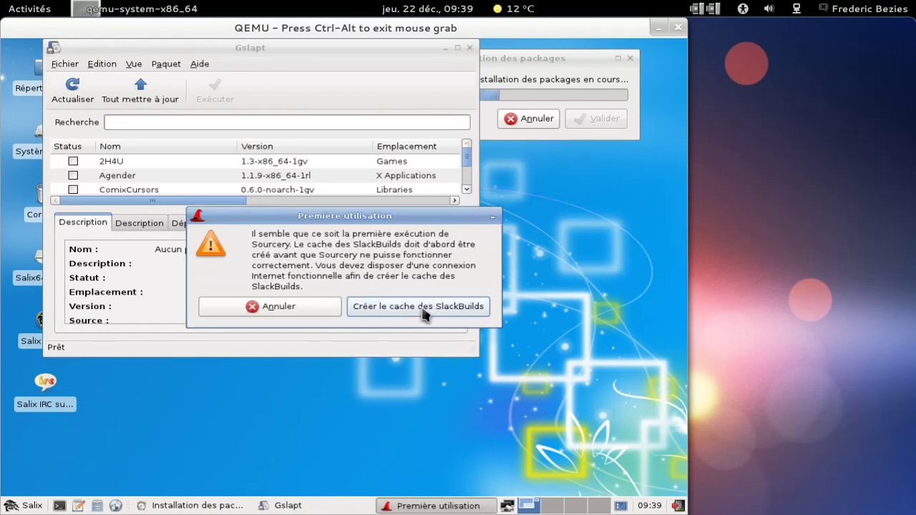
{"action": "left_click", "coordinate": [423, 308]}
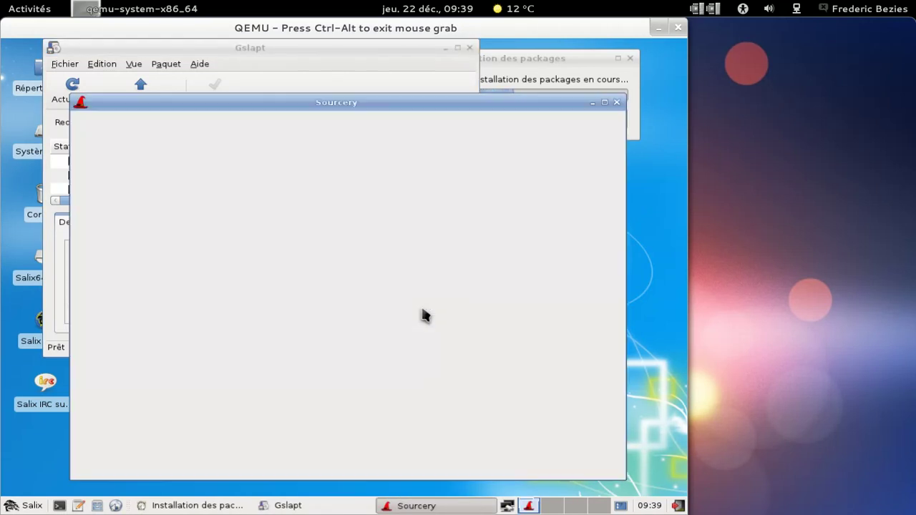
Bring the codec installation progress forward and agree to remove the codec installer from the system.
{"action": "left_click", "coordinate": [516, 93]}
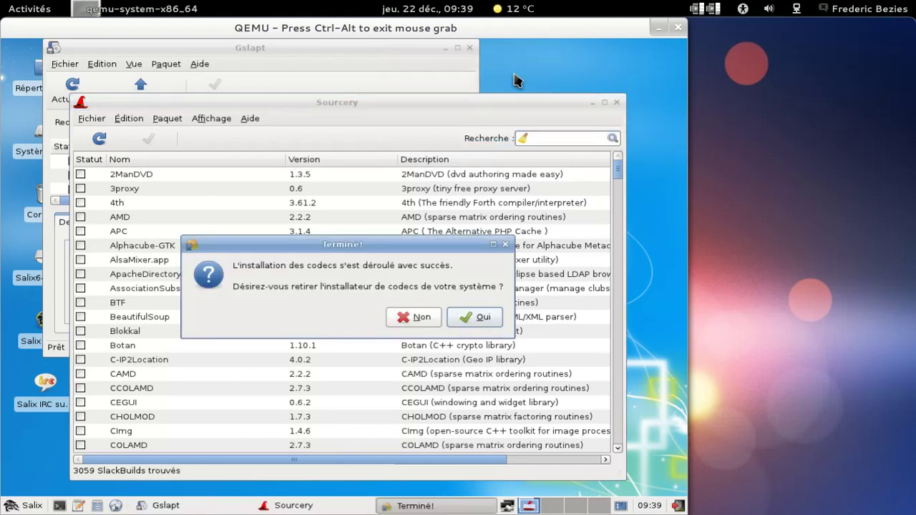
{"action": "left_click", "coordinate": [481, 320]}
Search the Gslapt package list for mp3, enlarge the window and look through the matching packages.
{"action": "left_click", "coordinate": [327, 62]}
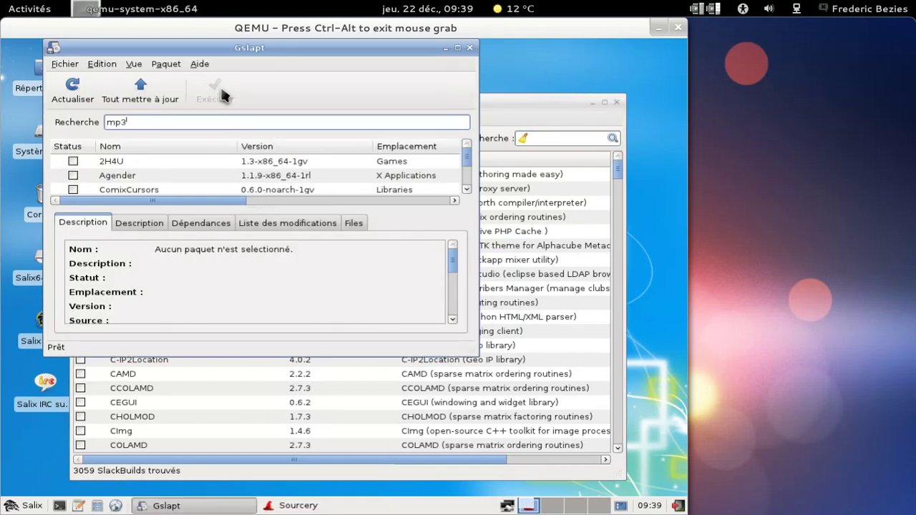
{"action": "type", "text": "mp3"}
{"action": "key", "text": "Return"}
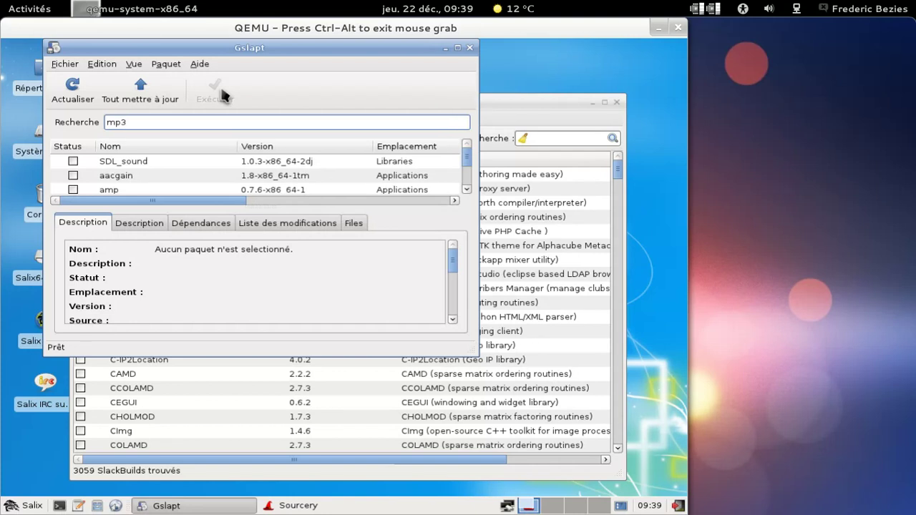
{"action": "left_click_drag", "start_coordinate": [476, 356], "coordinate": [576, 436]}
{"action": "left_click_drag", "start_coordinate": [563, 158], "coordinate": [570, 208]}
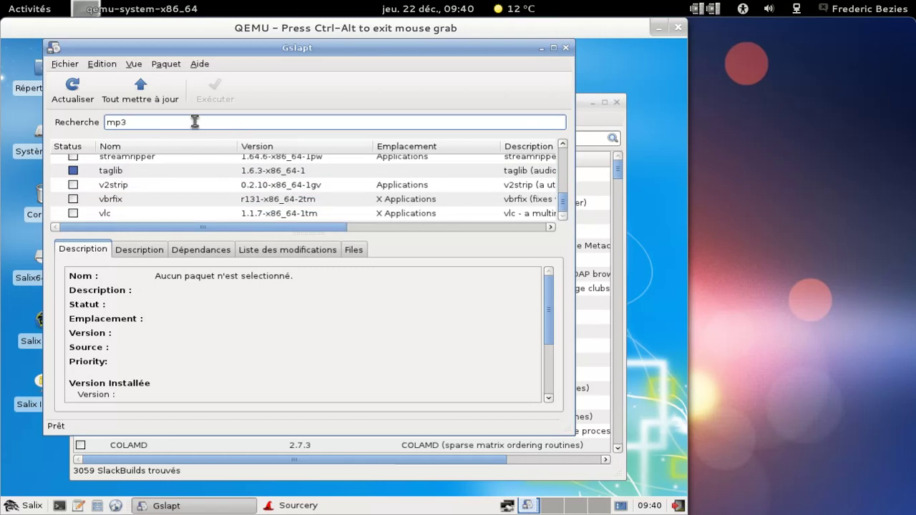
Search Gslapt for flash, mark flash-plugin for installation and apply the change.
{"action": "double_click", "coordinate": [135, 122]}
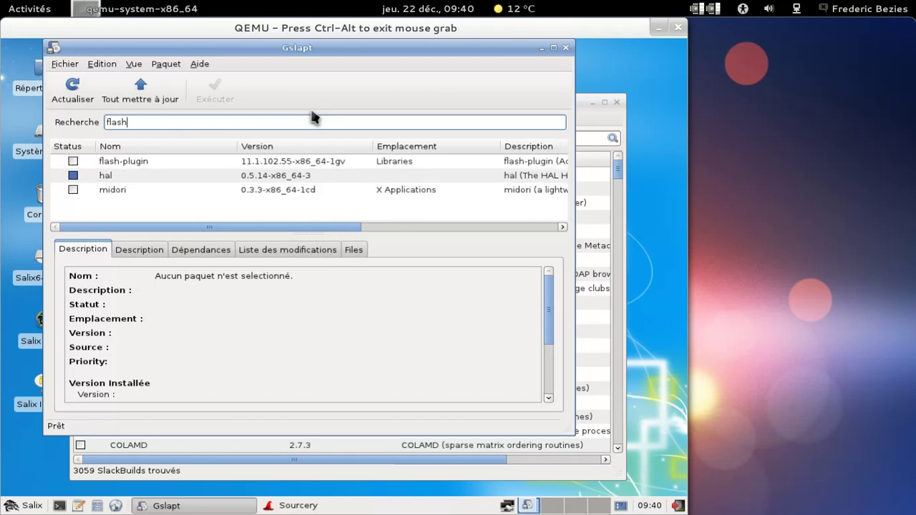
{"action": "left_click", "coordinate": [72, 162]}
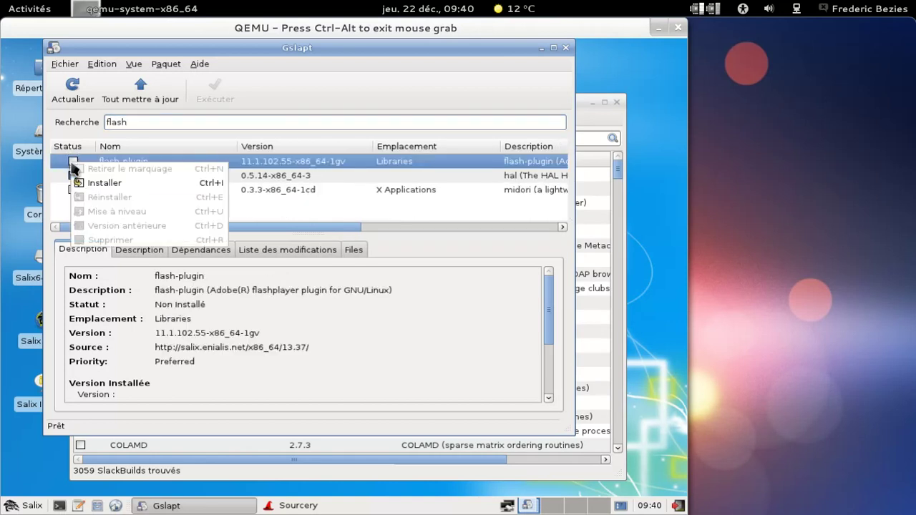
{"action": "left_click", "coordinate": [95, 183]}
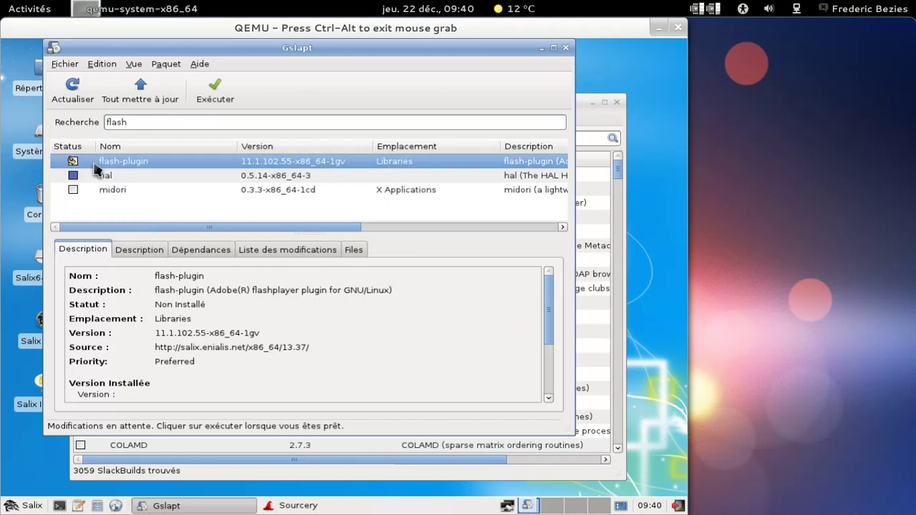
{"action": "left_click", "coordinate": [212, 92]}
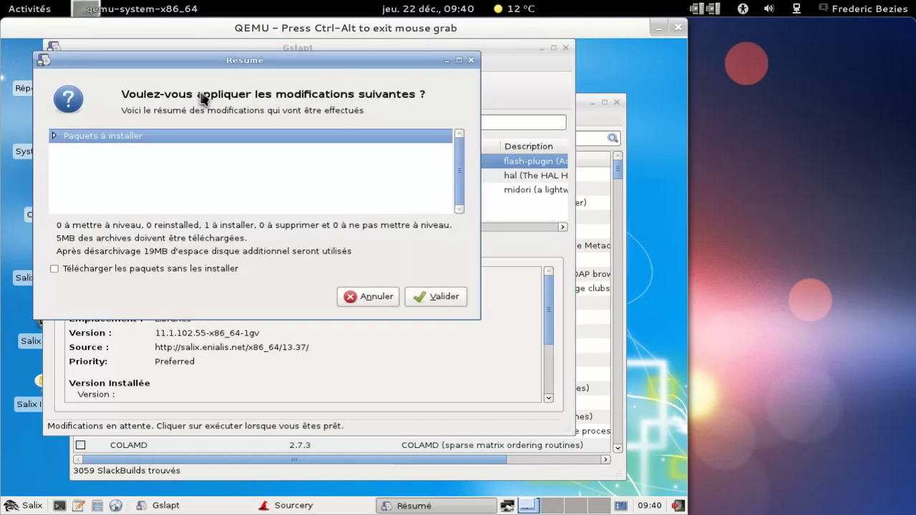
{"action": "left_click", "coordinate": [438, 297]}
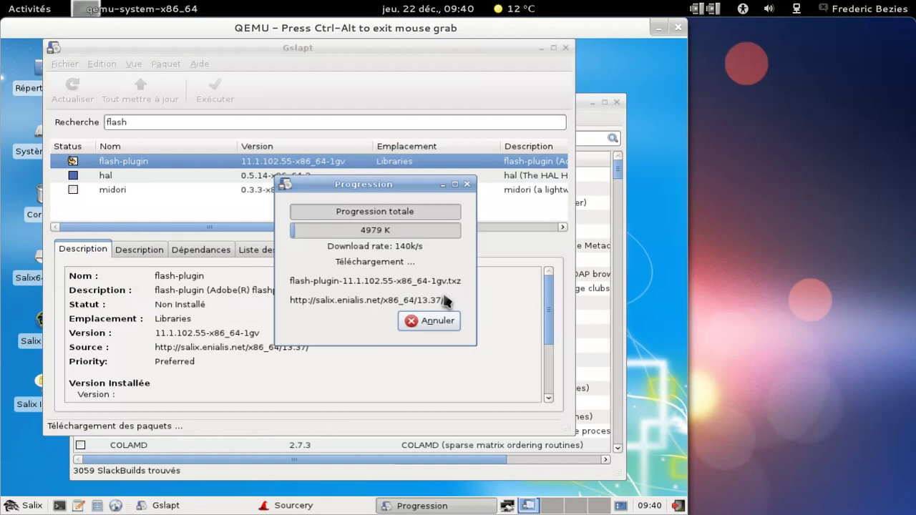
Switch to Sourcery and browse the alphabetical list of available SlackBuilds with their versions and descriptions.
{"action": "left_click", "coordinate": [598, 120]}
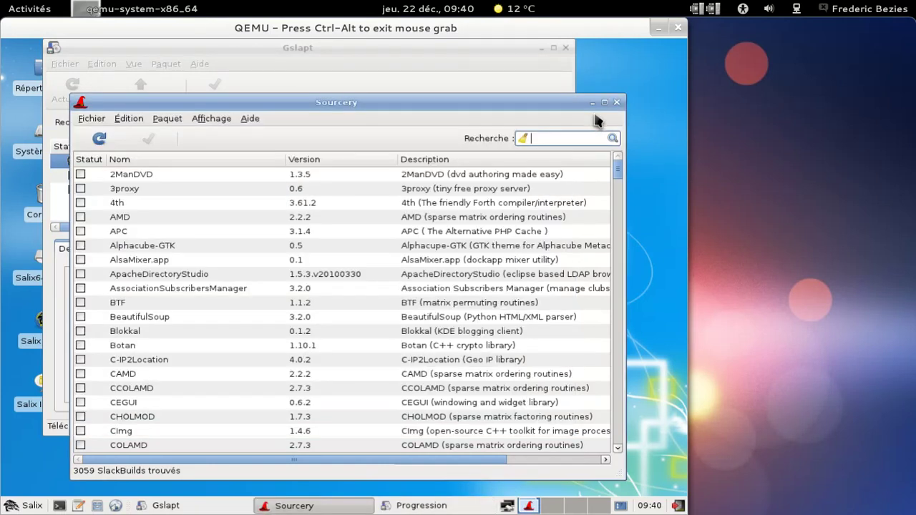
{"action": "scroll", "coordinate": [427, 263], "scroll_direction": "down", "scroll_amount": 4}
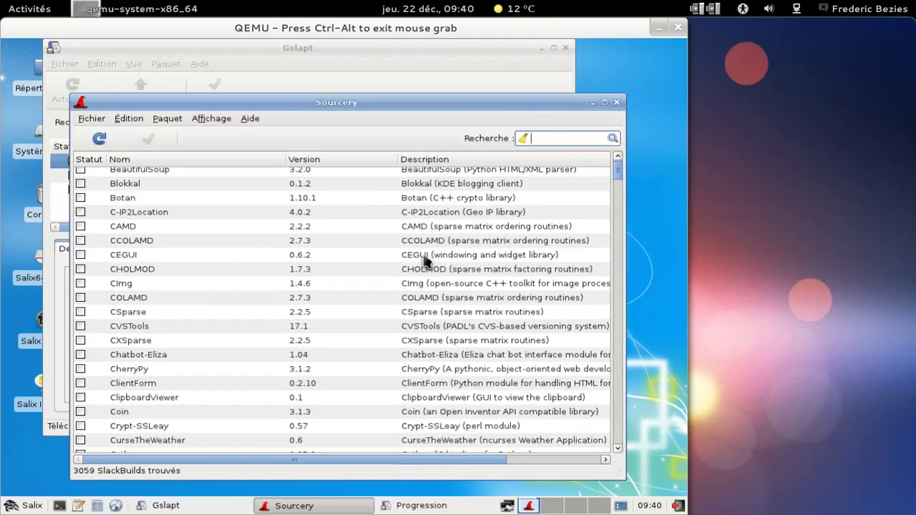
{"action": "scroll", "coordinate": [425, 264], "scroll_direction": "down", "scroll_amount": 5}
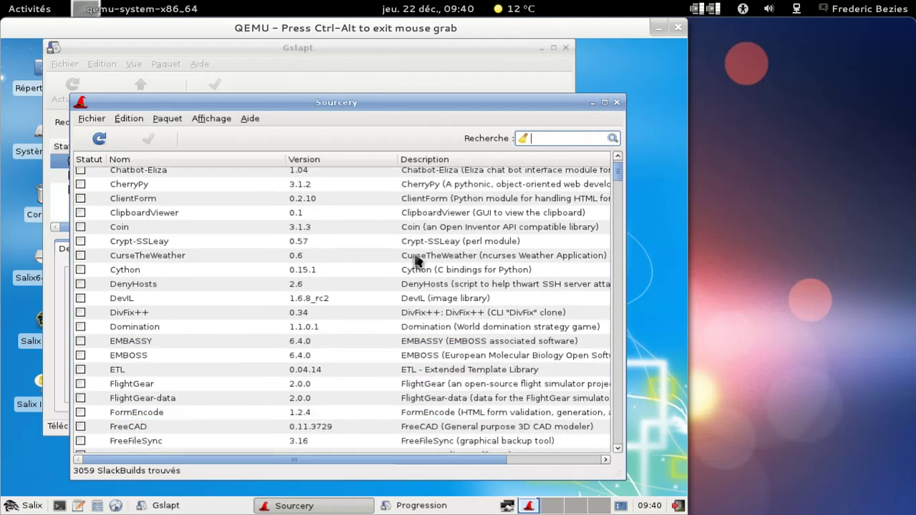
{"action": "scroll", "coordinate": [415, 262], "scroll_direction": "down", "scroll_amount": 5}
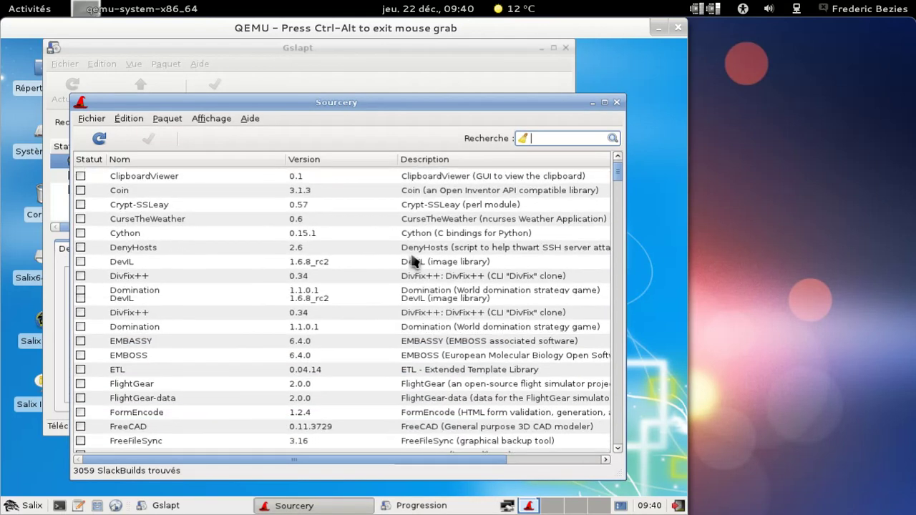
{"action": "scroll", "coordinate": [412, 262], "scroll_direction": "down", "scroll_amount": 10}
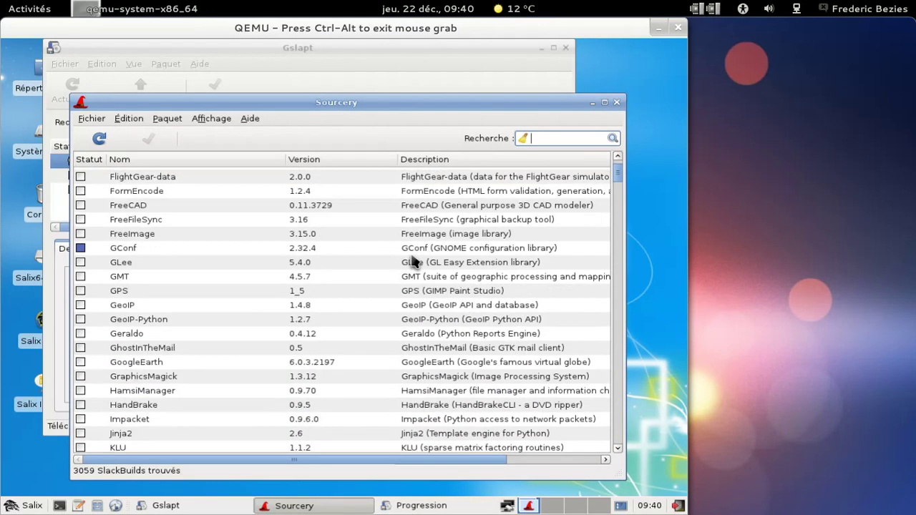
{"action": "scroll", "coordinate": [412, 261], "scroll_direction": "down", "scroll_amount": 10}
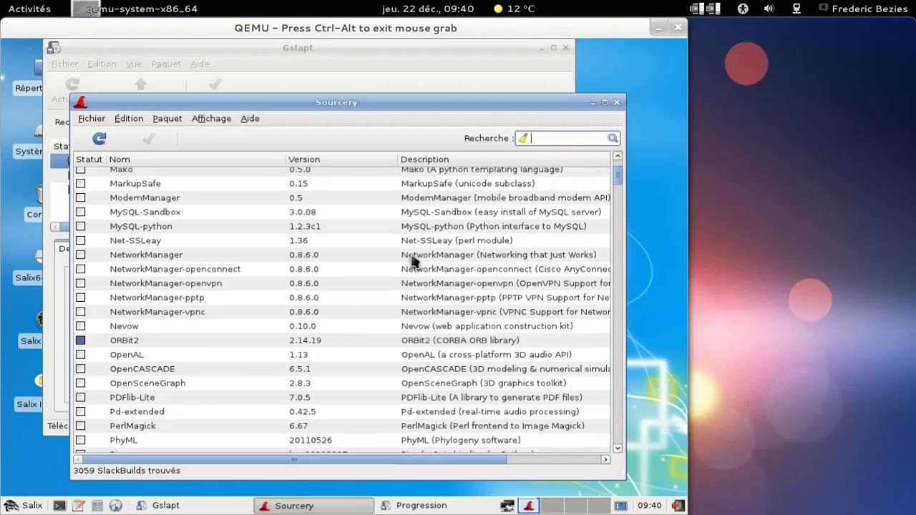
{"action": "scroll", "coordinate": [413, 262], "scroll_direction": "down", "scroll_amount": 4}
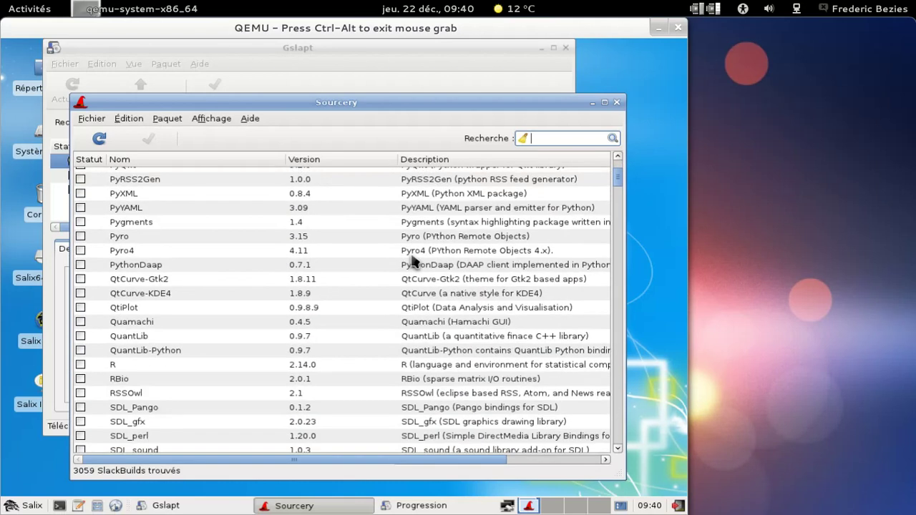
Look through the SlackBuilds from the Python and SDL entries to those starting with a, and dismiss Gslapt's completion notice.
{"action": "scroll", "coordinate": [414, 262], "scroll_direction": "down", "scroll_amount": 4}
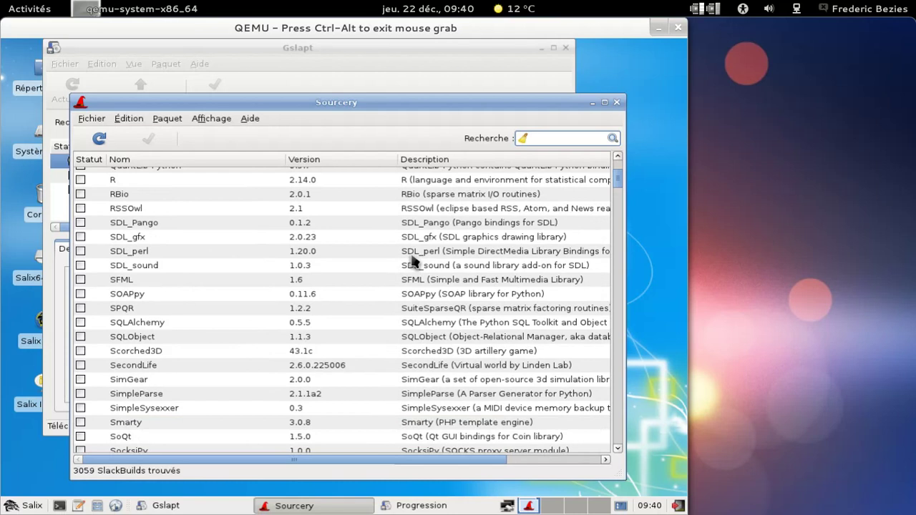
{"action": "scroll", "coordinate": [413, 262], "scroll_direction": "down", "scroll_amount": 7}
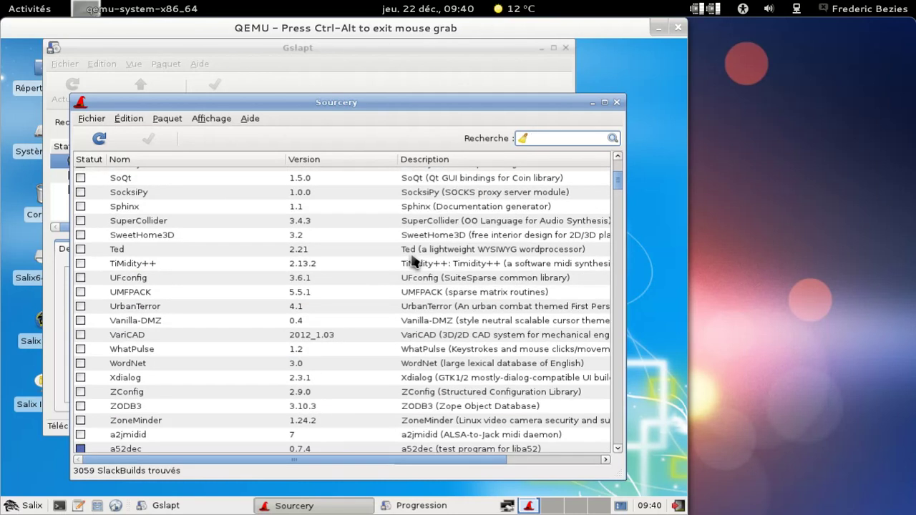
{"action": "scroll", "coordinate": [412, 262], "scroll_direction": "down", "scroll_amount": 5}
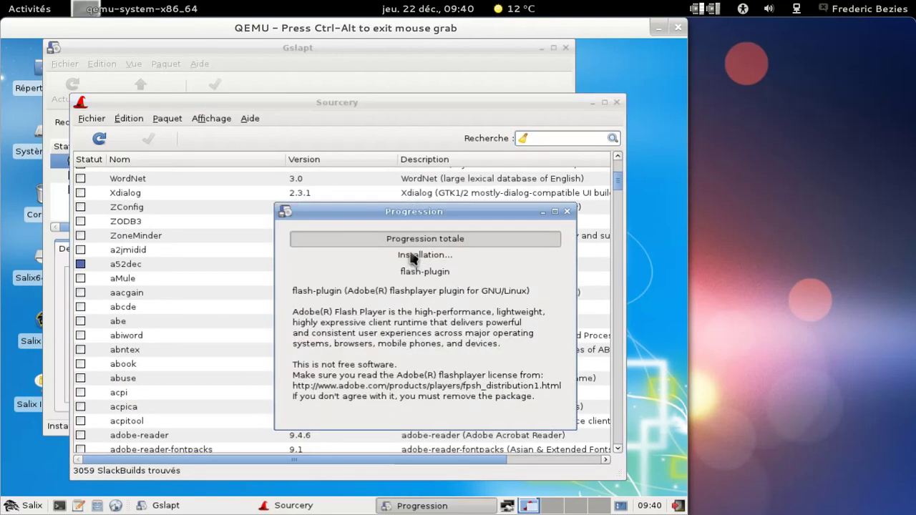
{"action": "left_click", "coordinate": [413, 132]}
{"action": "scroll", "coordinate": [412, 276], "scroll_direction": "down", "scroll_amount": 1}
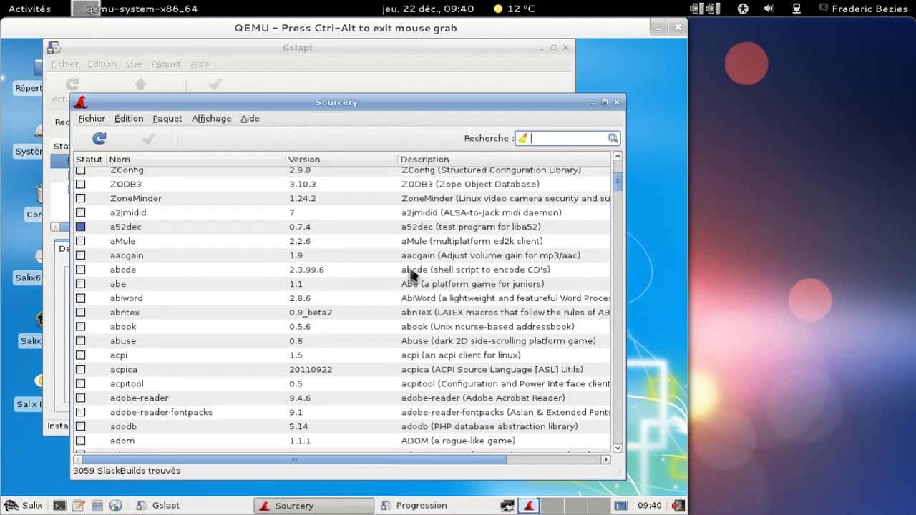
{"action": "scroll", "coordinate": [412, 275], "scroll_direction": "down", "scroll_amount": 1}
{"action": "scroll", "coordinate": [412, 275], "scroll_direction": "down", "scroll_amount": 3}
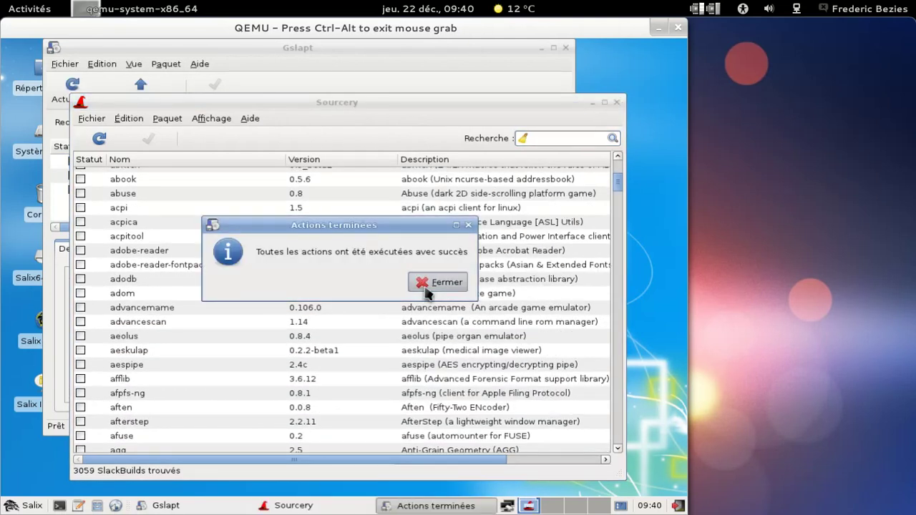
{"action": "left_click", "coordinate": [430, 286]}
Continue browsing the SlackBuilds alphabetically from the entries starting with ad through those starting with cl.
{"action": "scroll", "coordinate": [427, 293], "scroll_direction": "down", "scroll_amount": 1}
{"action": "scroll", "coordinate": [428, 293], "scroll_direction": "down", "scroll_amount": 3}
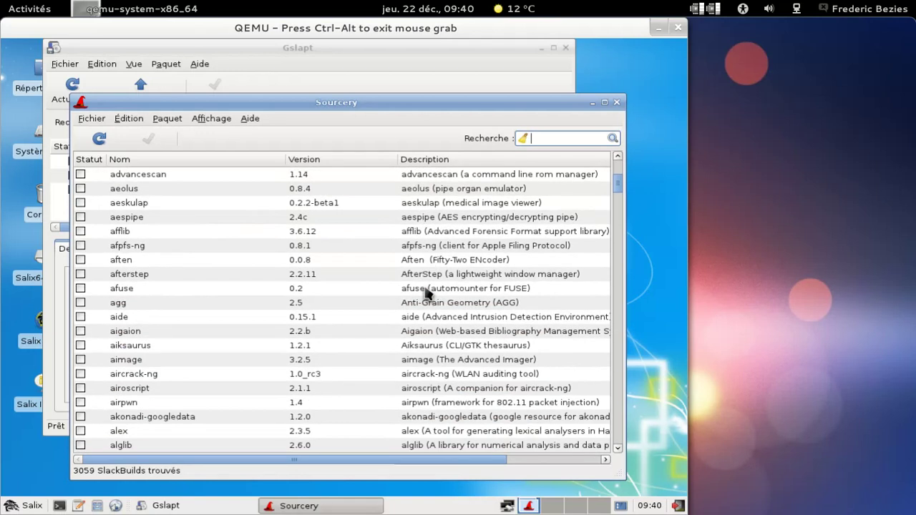
{"action": "scroll", "coordinate": [427, 293], "scroll_direction": "down", "scroll_amount": 3}
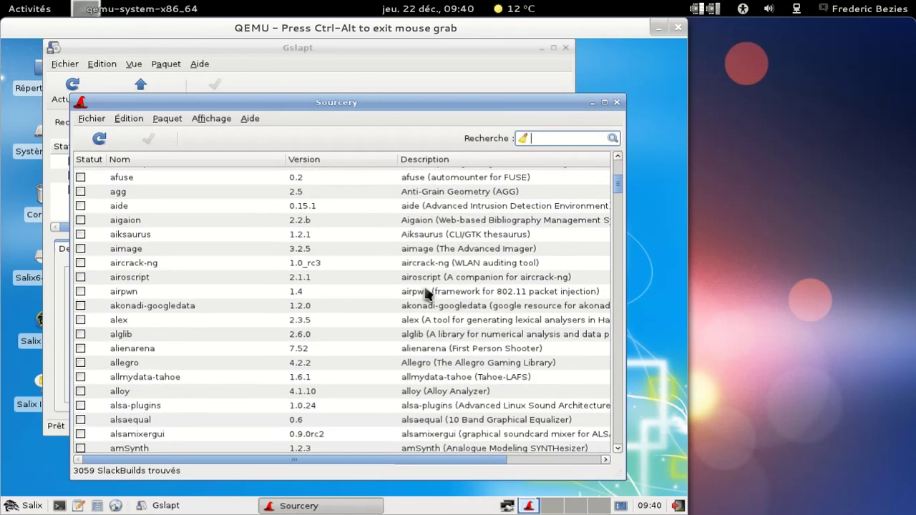
{"action": "scroll", "coordinate": [427, 294], "scroll_direction": "down", "scroll_amount": 2}
{"action": "scroll", "coordinate": [428, 293], "scroll_direction": "down", "scroll_amount": 3}
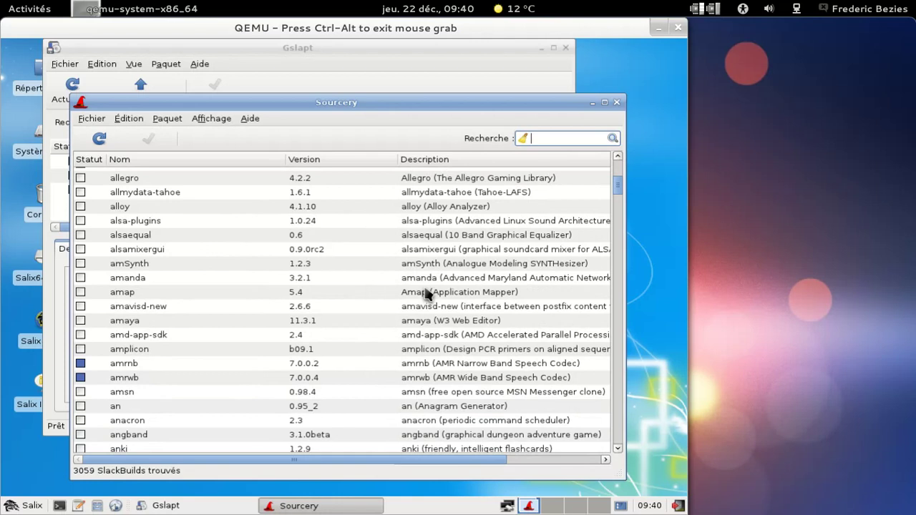
{"action": "scroll", "coordinate": [427, 293], "scroll_direction": "down", "scroll_amount": 2}
{"action": "scroll", "coordinate": [427, 293], "scroll_direction": "down", "scroll_amount": 10}
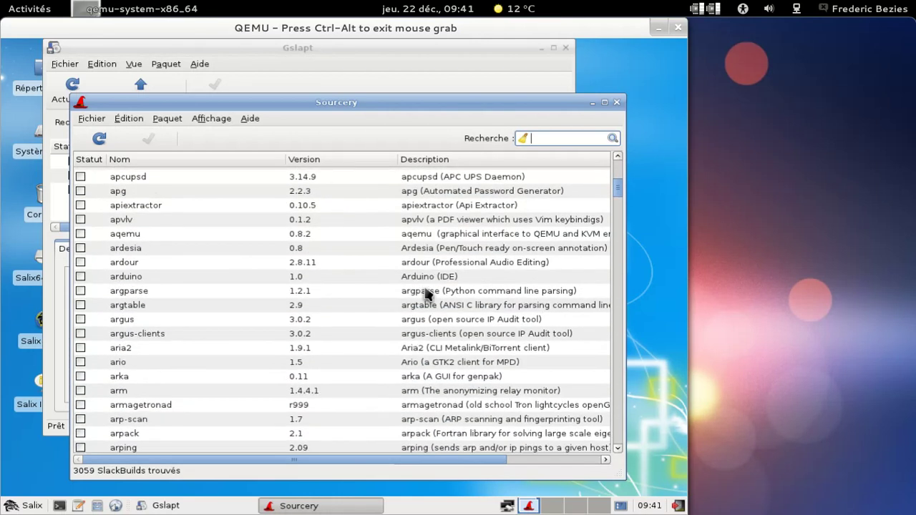
{"action": "scroll", "coordinate": [427, 293], "scroll_direction": "down", "scroll_amount": 2}
{"action": "scroll", "coordinate": [427, 294], "scroll_direction": "down", "scroll_amount": 3}
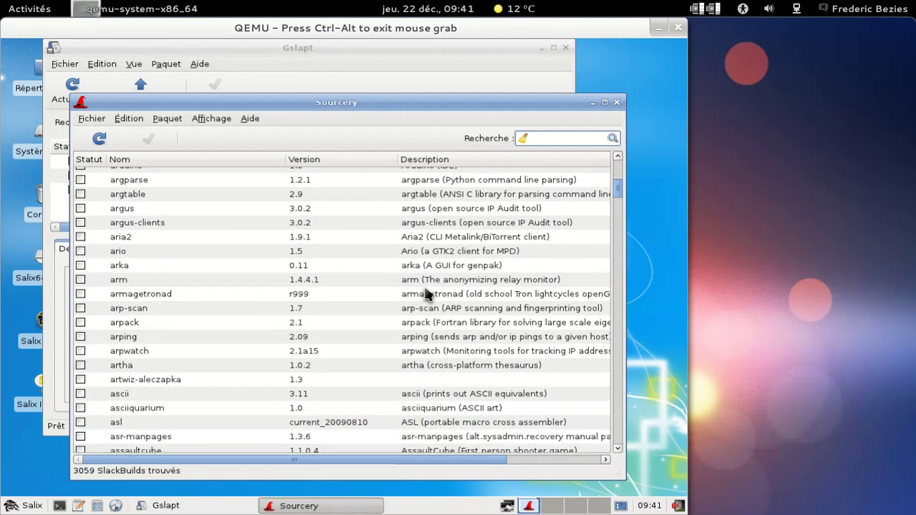
{"action": "scroll", "coordinate": [427, 293], "scroll_direction": "down", "scroll_amount": 3}
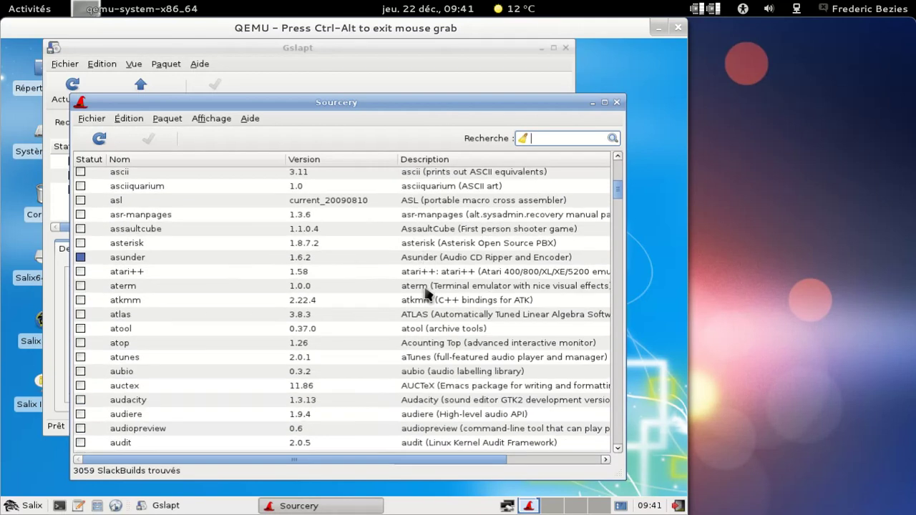
{"action": "scroll", "coordinate": [427, 293], "scroll_direction": "down", "scroll_amount": 12}
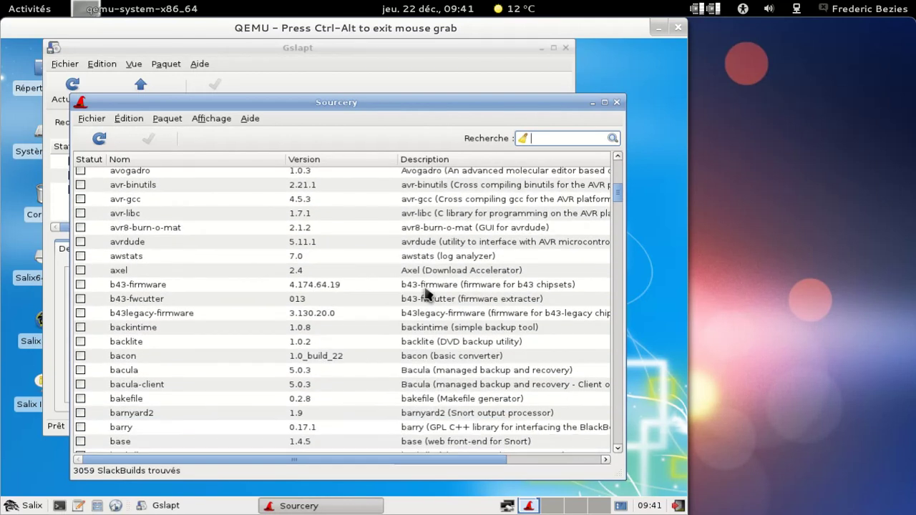
{"action": "scroll", "coordinate": [428, 293], "scroll_direction": "down", "scroll_amount": 3}
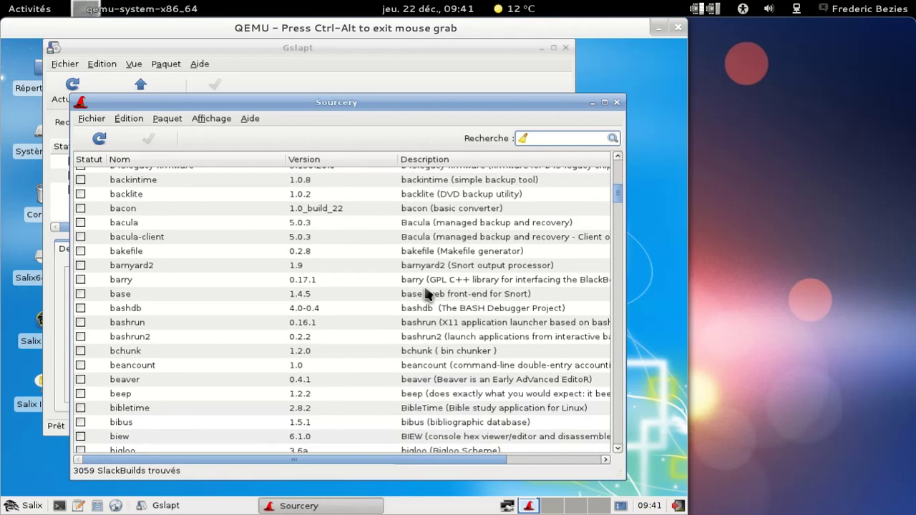
{"action": "scroll", "coordinate": [304, 306], "scroll_direction": "down", "scroll_amount": 3}
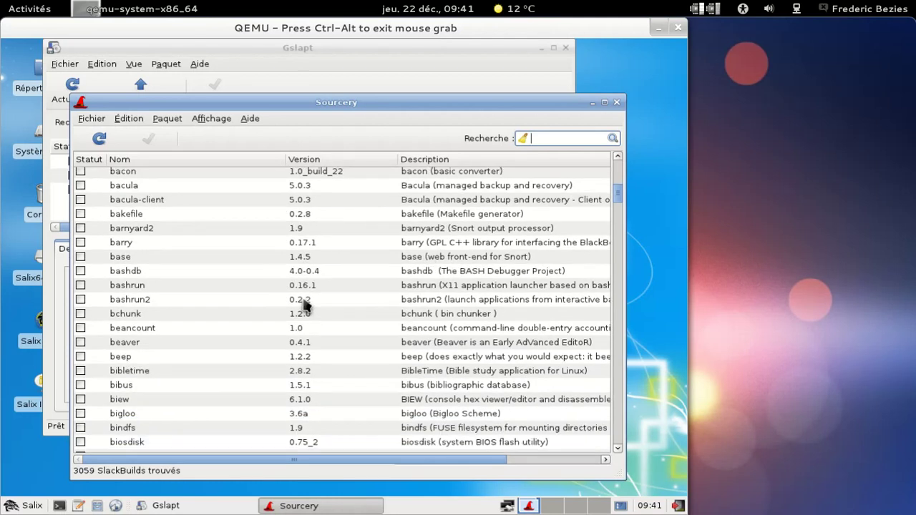
{"action": "scroll", "coordinate": [304, 306], "scroll_direction": "down", "scroll_amount": 9}
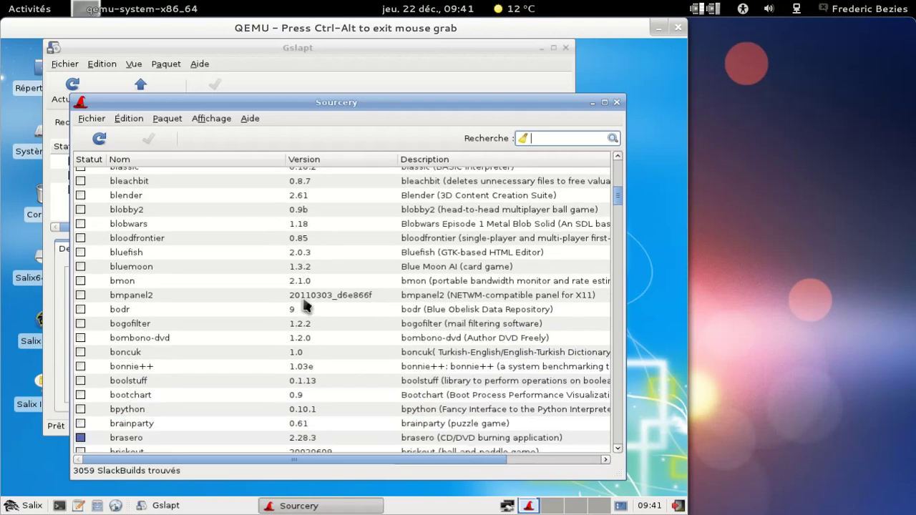
{"action": "scroll", "coordinate": [346, 295], "scroll_direction": "down", "scroll_amount": 7}
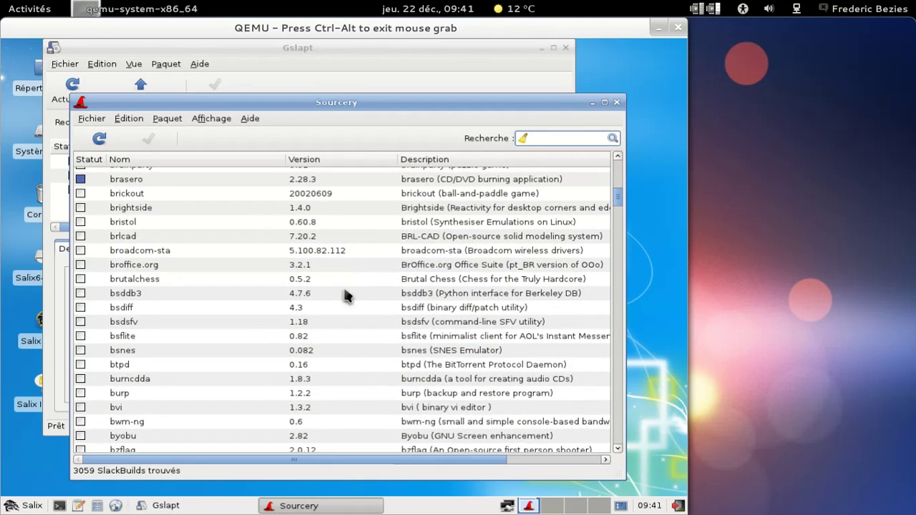
{"action": "scroll", "coordinate": [346, 295], "scroll_direction": "down", "scroll_amount": 11}
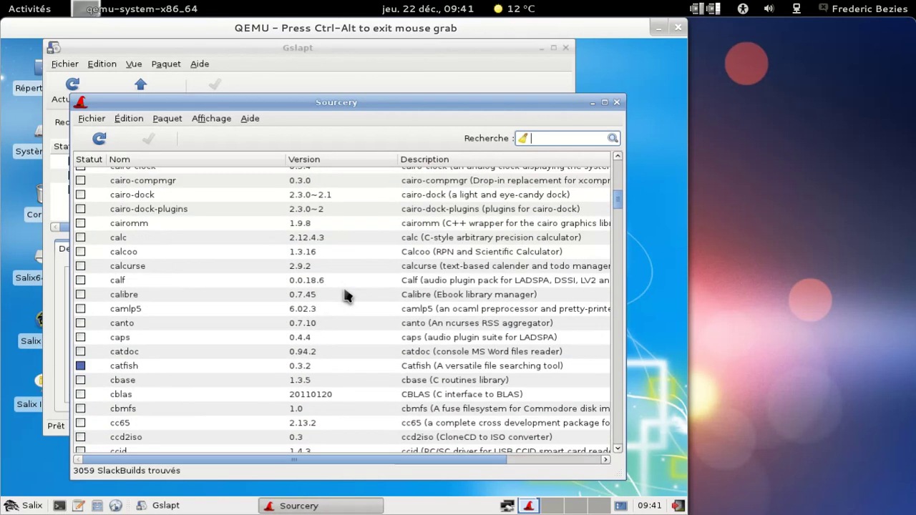
{"action": "scroll", "coordinate": [346, 295], "scroll_direction": "down", "scroll_amount": 9}
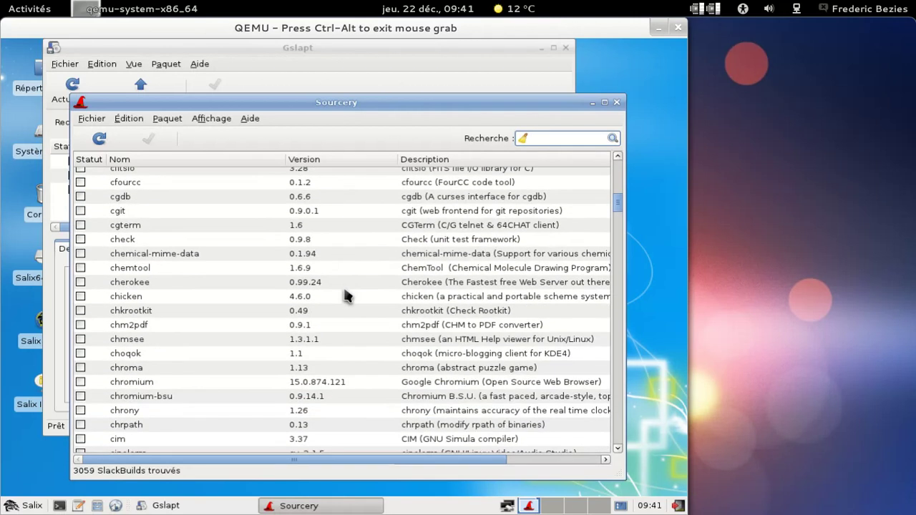
{"action": "scroll", "coordinate": [346, 294], "scroll_direction": "down", "scroll_amount": 7}
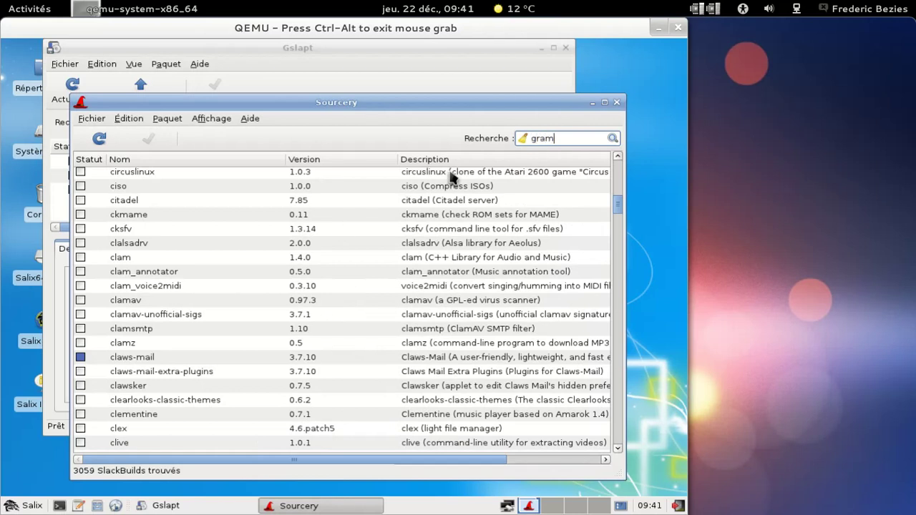
Search Sourcery for gramps, mark the gramps SlackBuild for installation and confirm applying the change.
{"action": "key", "text": "Return"}
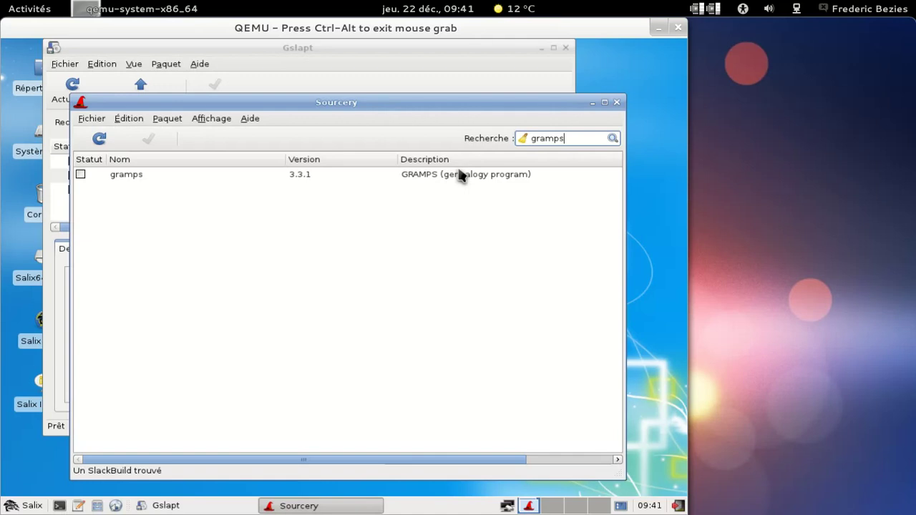
{"action": "left_click", "coordinate": [453, 178]}
{"action": "left_click", "coordinate": [81, 174]}
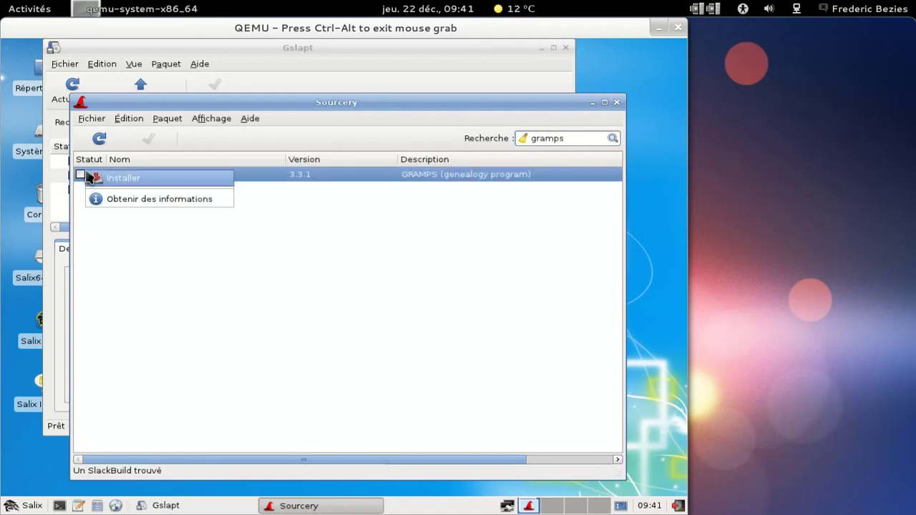
{"action": "left_click", "coordinate": [112, 184]}
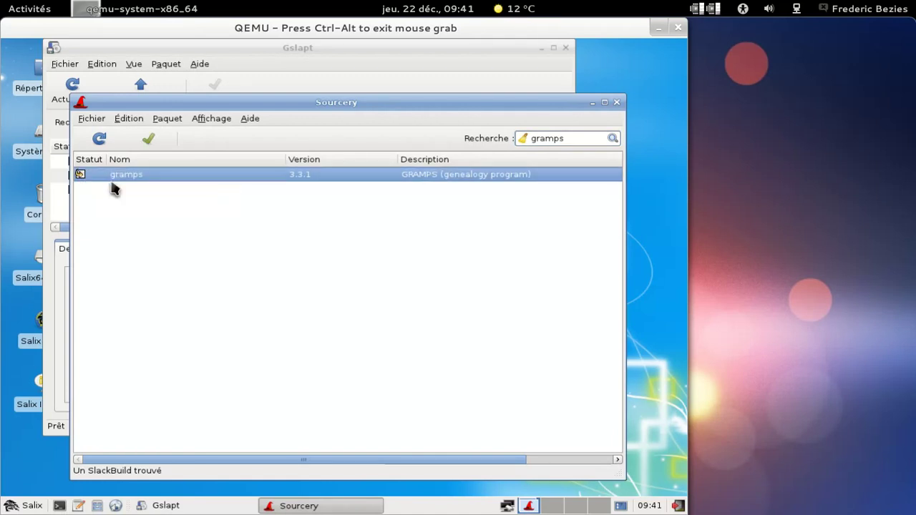
{"action": "left_click", "coordinate": [148, 138]}
{"action": "left_click", "coordinate": [462, 403]}
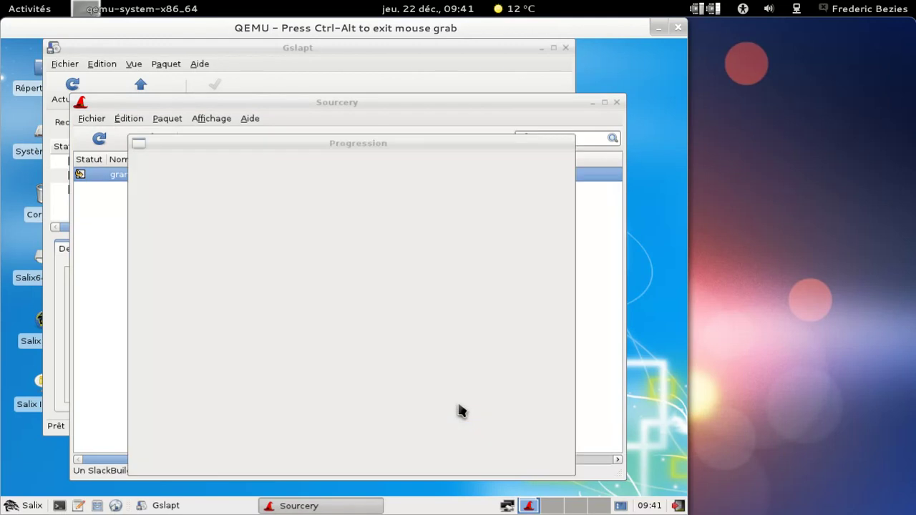
Close Gslapt and open a terminal from the accessories, moving its window clear of the screen edge.
{"action": "left_click", "coordinate": [565, 49]}
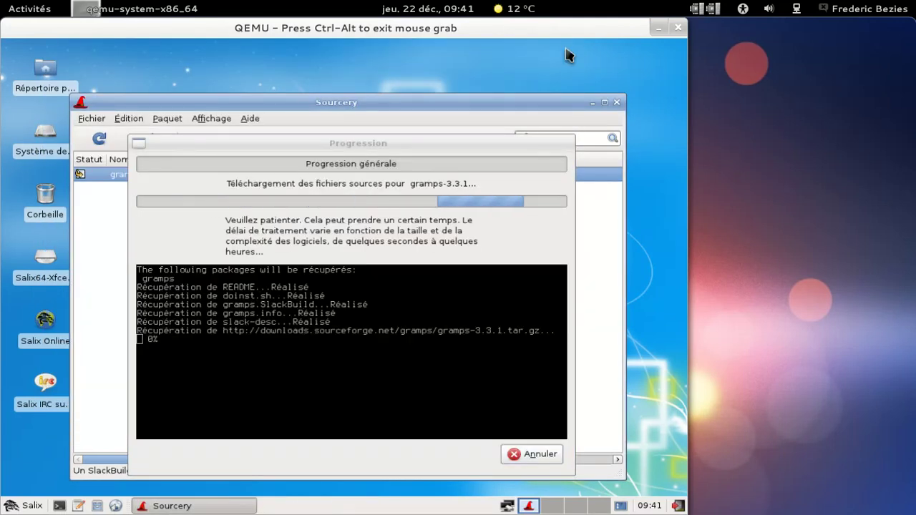
{"action": "left_click", "coordinate": [42, 503]}
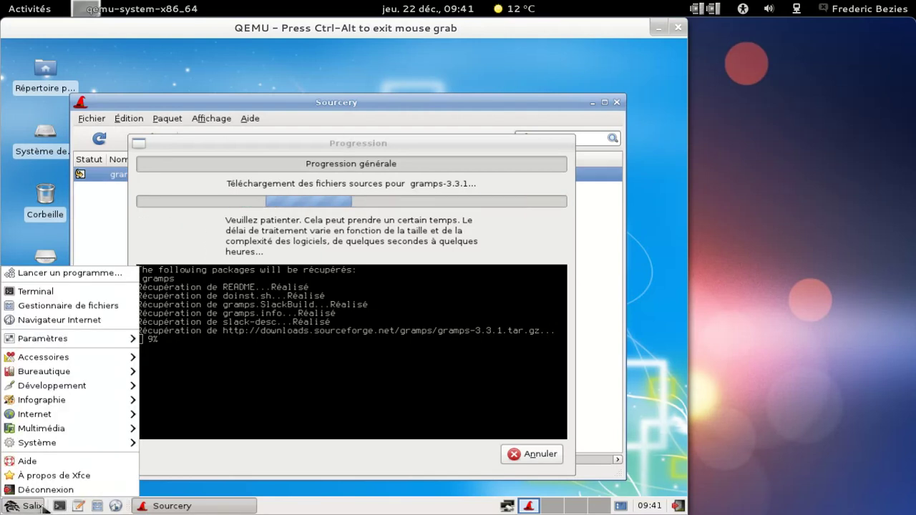
{"action": "mouse_move", "coordinate": [89, 355]}
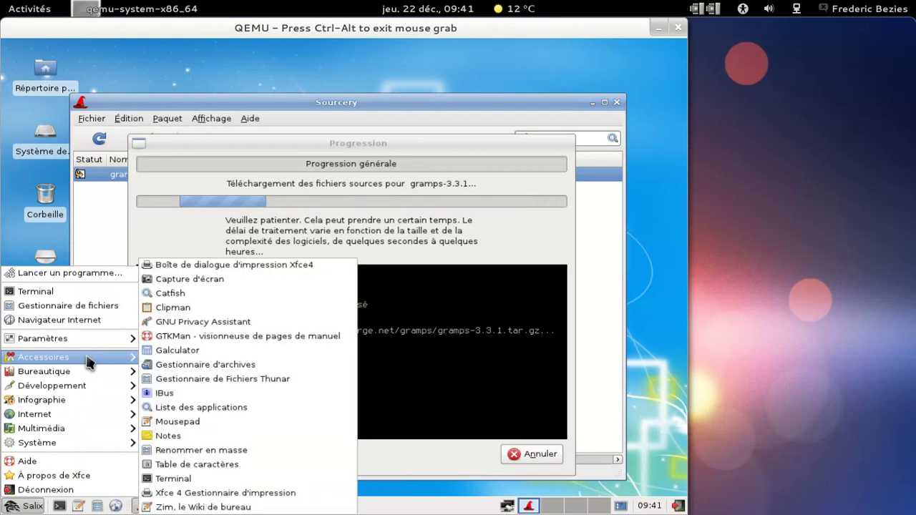
{"action": "left_click", "coordinate": [221, 478]}
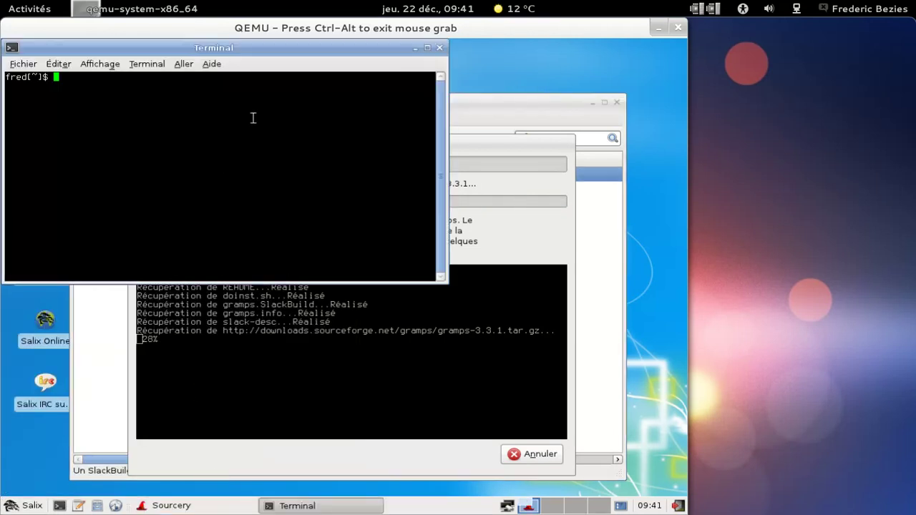
{"action": "left_click_drag", "start_coordinate": [242, 47], "coordinate": [305, 96]}
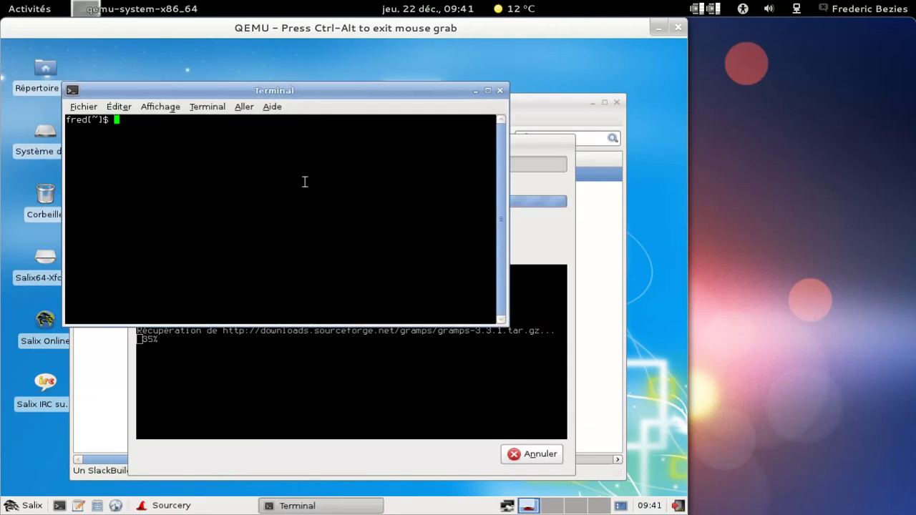
Display the kernel details with uname -a and the system identification with cat /etc/issue.
{"action": "type", "text": "uname -a"}
{"action": "key", "text": "Return"}
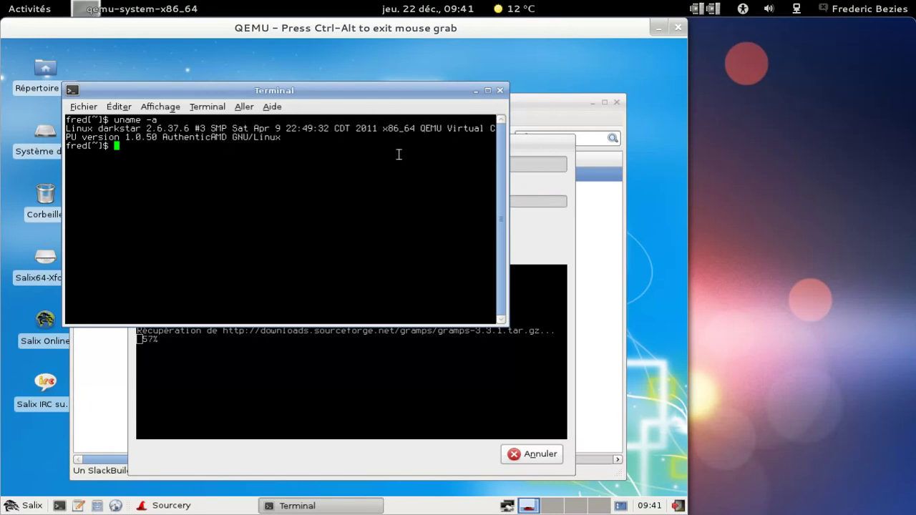
{"action": "type", "text": "cat /etc/issue"}
{"action": "key", "text": "Return"}
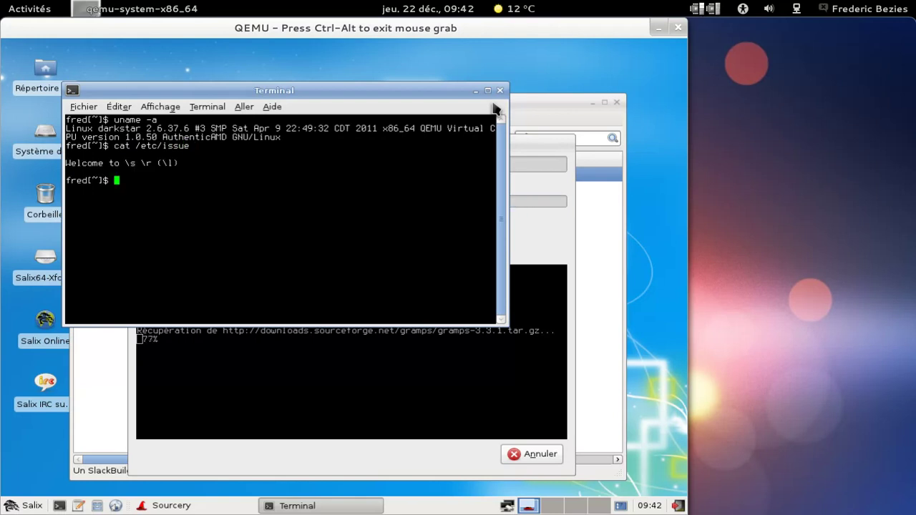
Complete the recalled command as cat /etc/issue.net, run it and close the terminal.
{"action": "key", "text": "Up"}
{"action": "key", "text": "Tab"}
{"action": "key", "text": "Tab"}
{"action": "type", "text": "."}
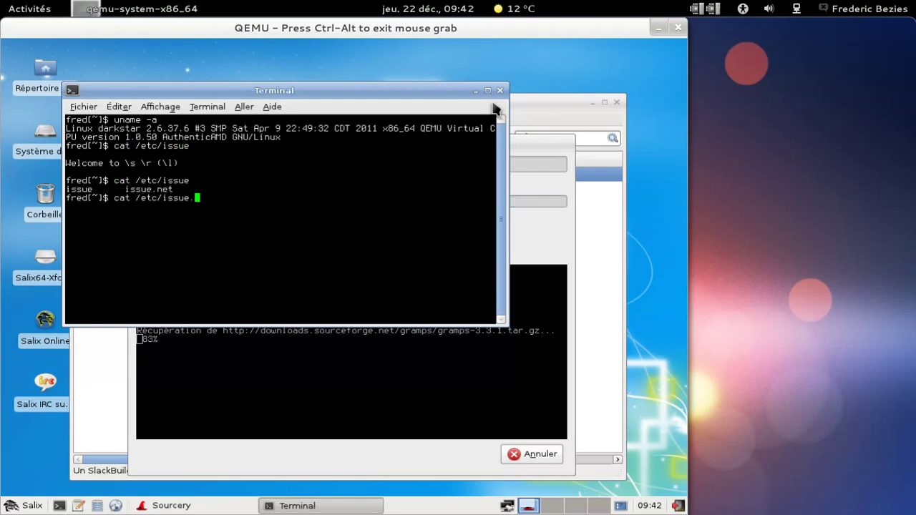
{"action": "type", "text": "net"}
{"action": "key", "text": "Return"}
{"action": "left_click", "coordinate": [499, 91]}
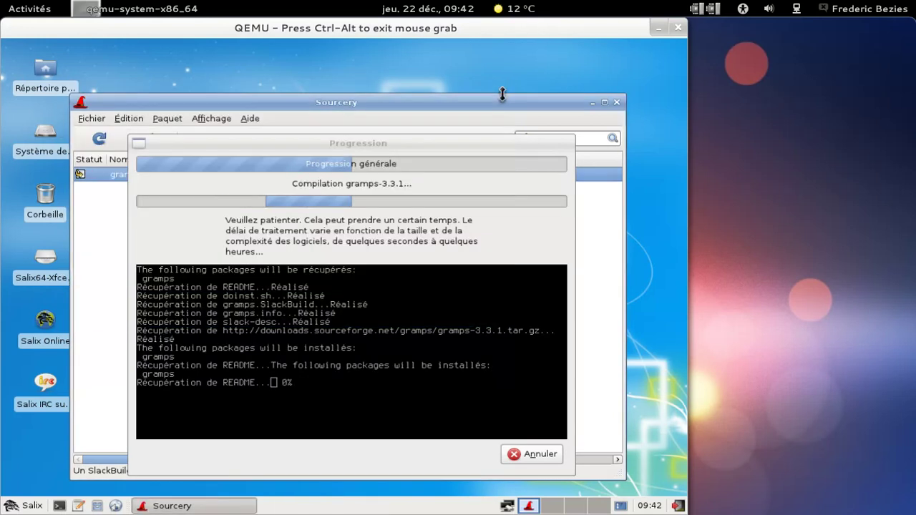
Extract the firefox-9.0.1.tar.bz2 archive in place inside the home directory's Téléchargements folder.
{"action": "double_click", "coordinate": [43, 99]}
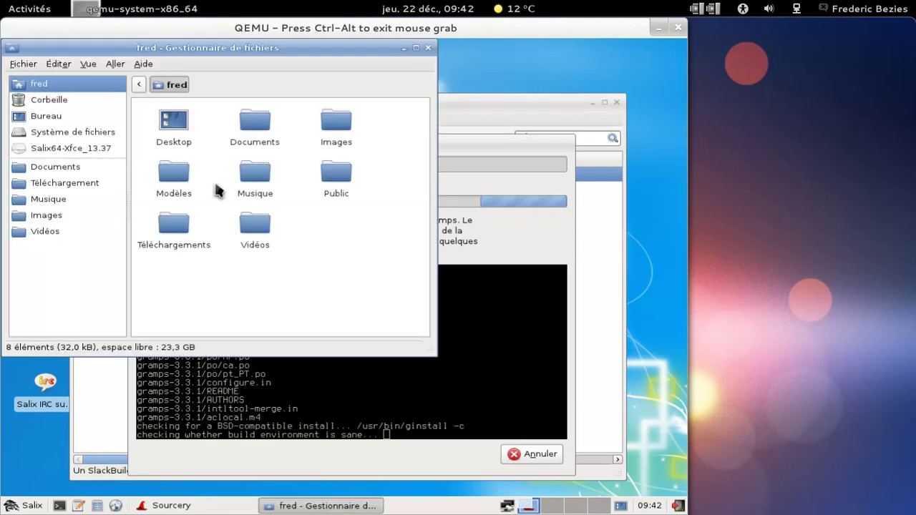
{"action": "double_click", "coordinate": [190, 226]}
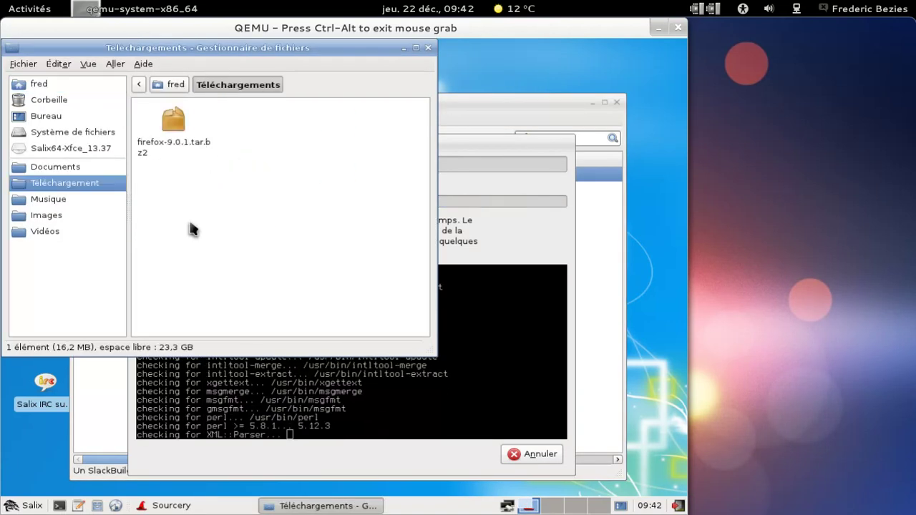
{"action": "left_click", "coordinate": [178, 142]}
{"action": "right_click", "coordinate": [180, 141]}
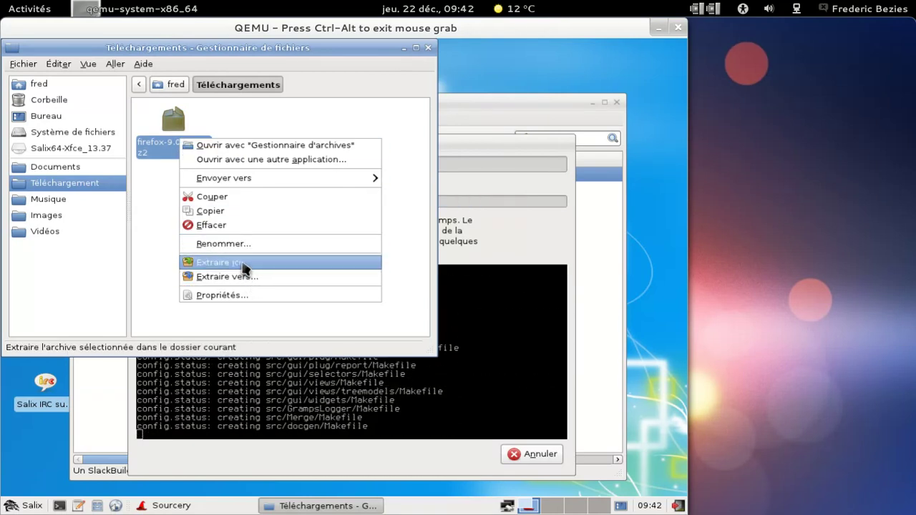
{"action": "left_click", "coordinate": [242, 263]}
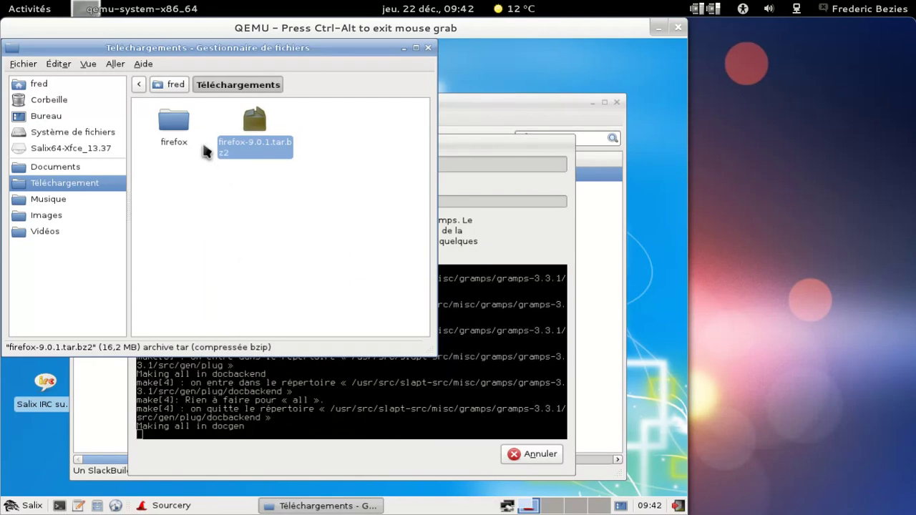
Open a terminal in the extracted firefox folder and close the file manager window.
{"action": "double_click", "coordinate": [185, 125]}
{"action": "right_click", "coordinate": [208, 137]}
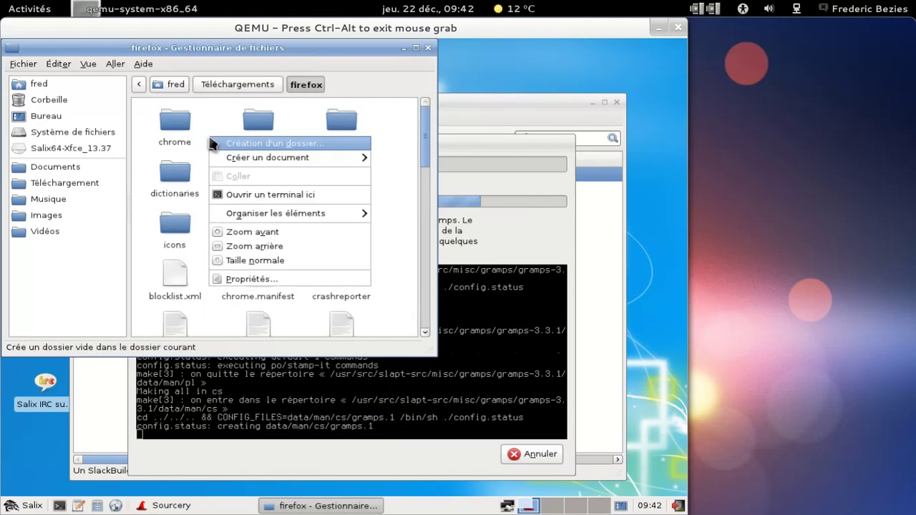
{"action": "left_click", "coordinate": [248, 197]}
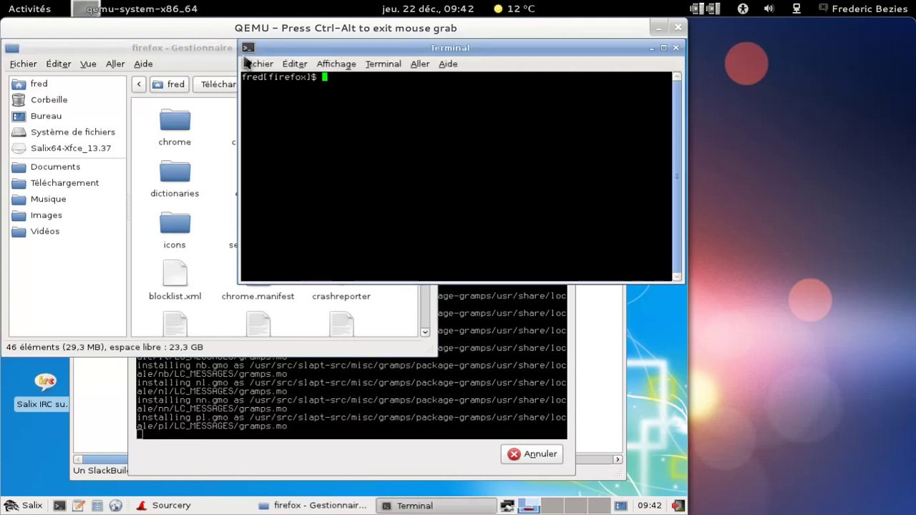
{"action": "left_click", "coordinate": [187, 63]}
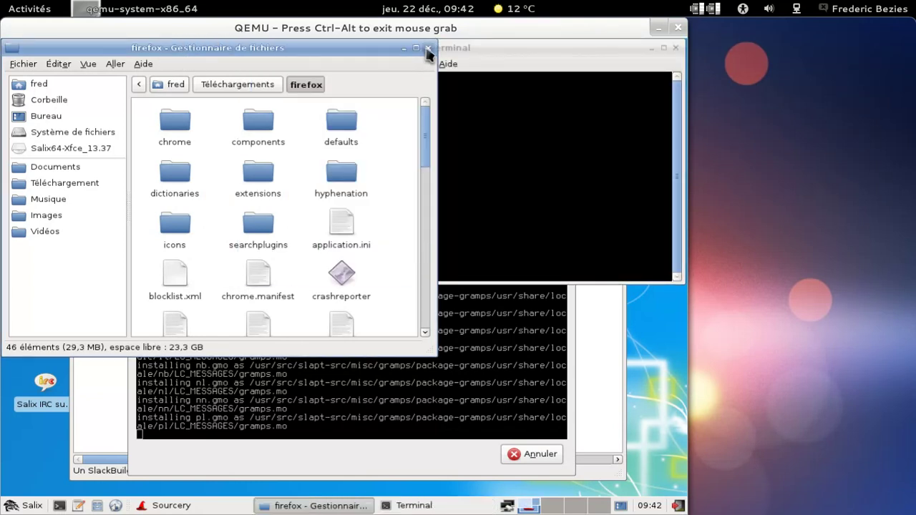
{"action": "left_click", "coordinate": [427, 49]}
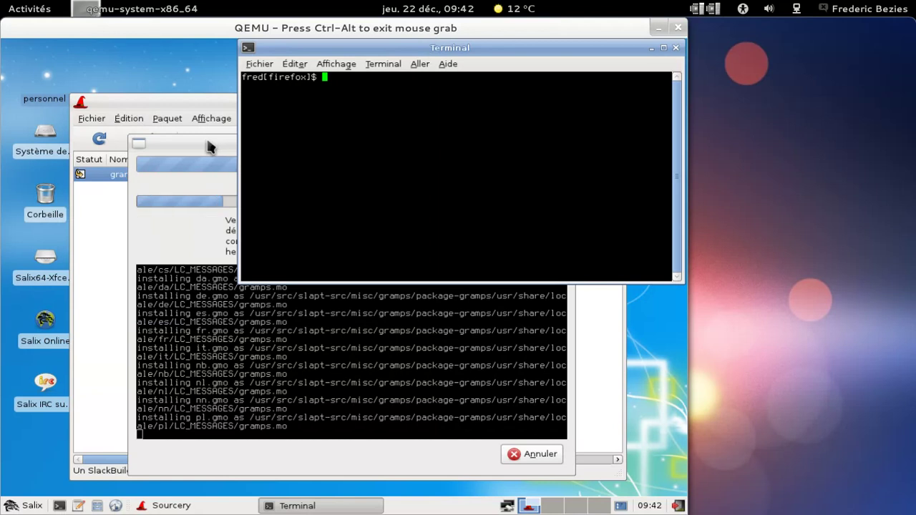
Try to launch Firefox in the background from the terminal with ./firefox &.
{"action": "left_click", "coordinate": [209, 147]}
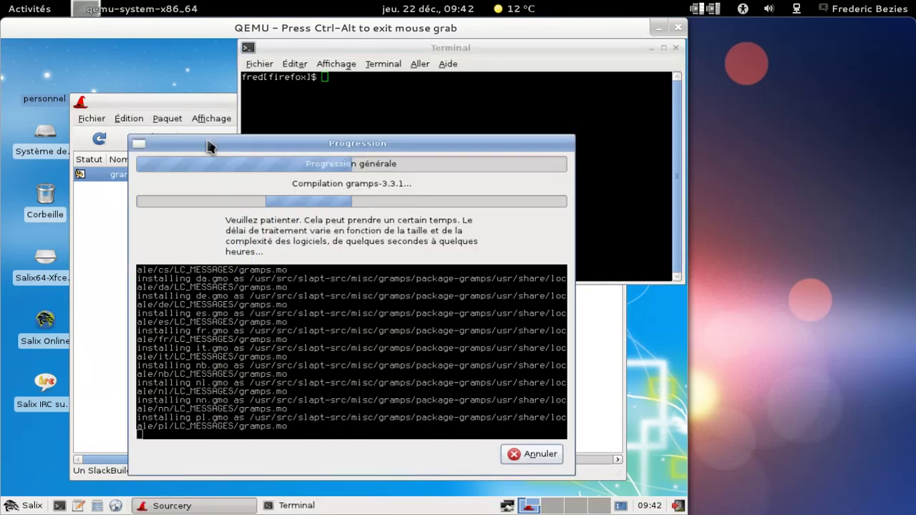
{"action": "left_click", "coordinate": [358, 96]}
{"action": "type", "text": "./firefox &"}
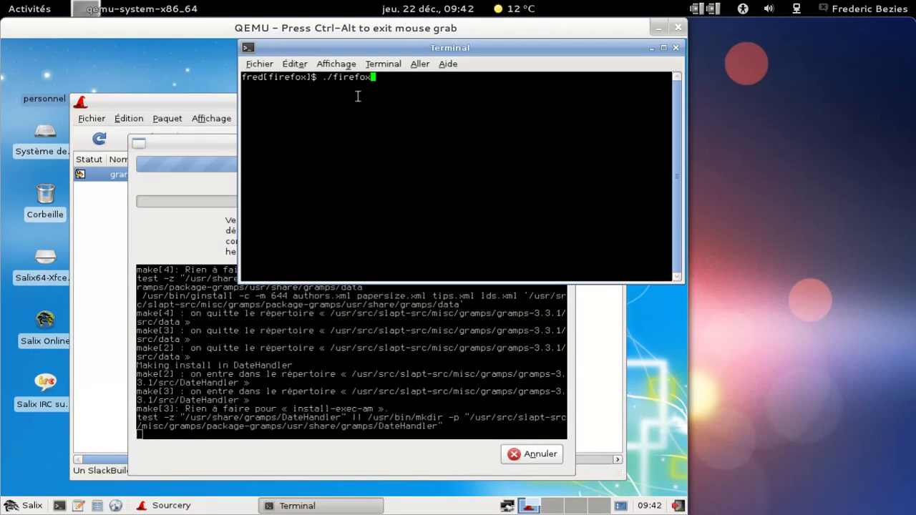
{"action": "key", "text": "Return"}
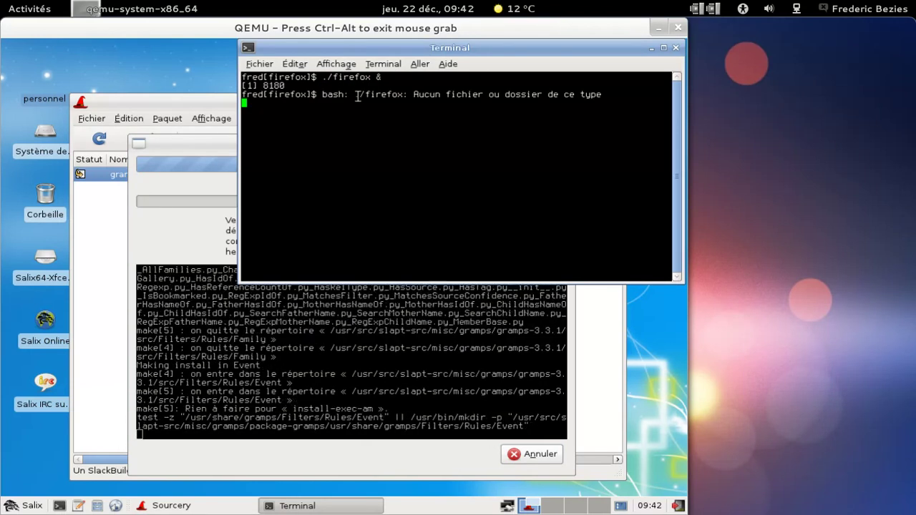
List the contents of the firefox folder with ls.
{"action": "key", "text": "Return"}
{"action": "type", "text": "ls"}
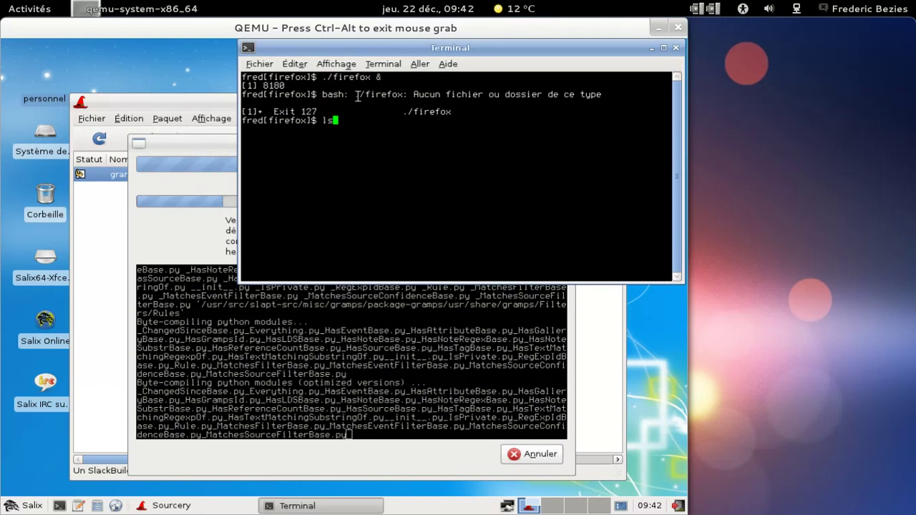
{"action": "key", "text": "Return"}
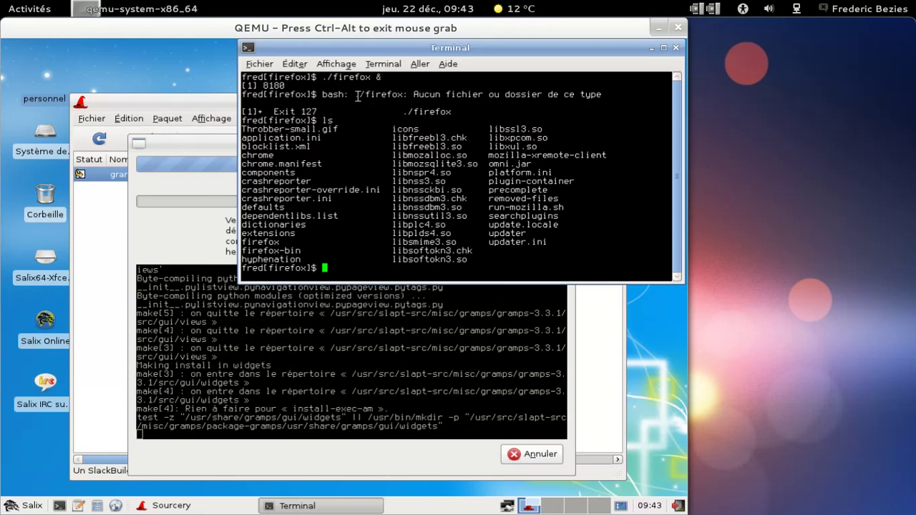
Try to launch the Firefox binary in the background with ./firefox-bin &.
{"action": "type", "text": "./fui"}
{"action": "key", "text": "Tab"}
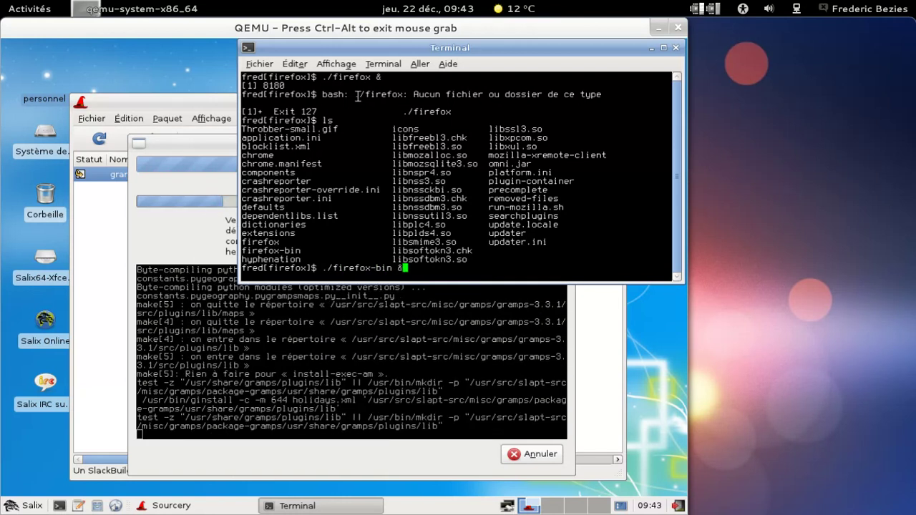
{"action": "type", "text": "&"}
{"action": "key", "text": "Return"}
{"action": "key", "text": "Return"}
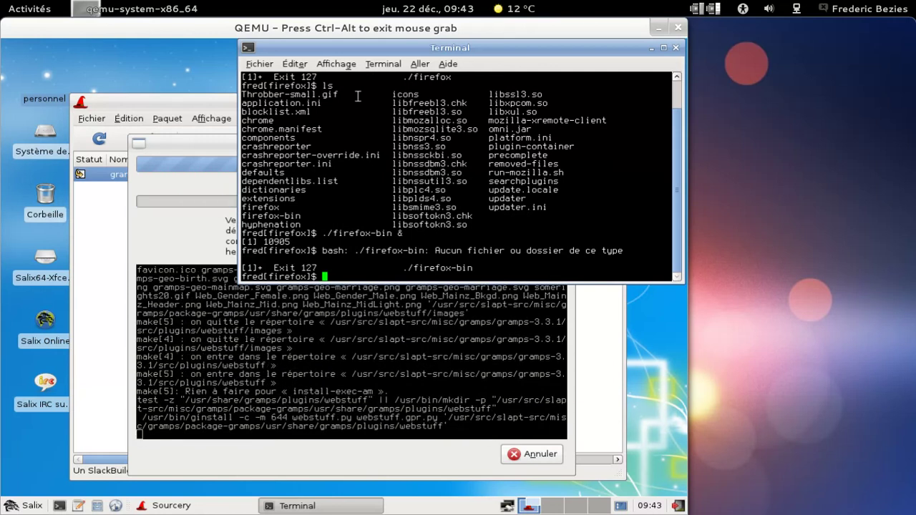
Start Midnight Commander with mc in the firefox folder and view the firefox executable to check its file type.
{"action": "type", "text": "mc"}
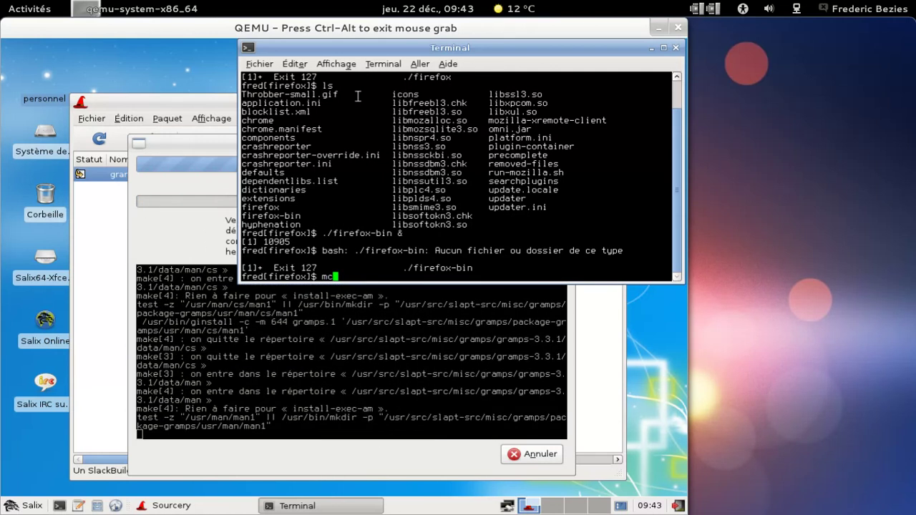
{"action": "key", "text": "Return"}
{"action": "key", "text": "Down"}
{"action": "key", "text": "Down"}
{"action": "key", "text": "Down"}
{"action": "key", "text": "Down"}
{"action": "key", "text": "Down"}
{"action": "key", "text": "Down"}
{"action": "key", "text": "Down"}
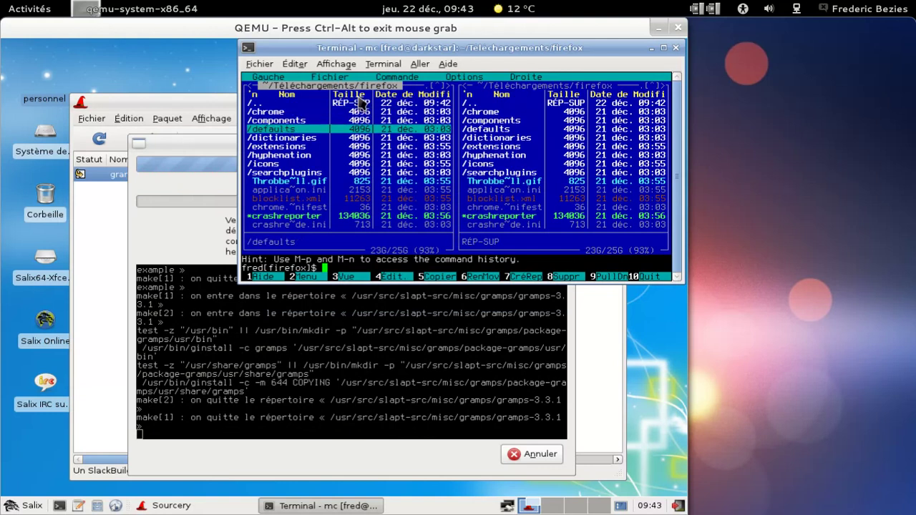
{"action": "key", "text": "Down"}
{"action": "key", "text": "Down"}
{"action": "key", "text": "Down"}
{"action": "key", "text": "Down"}
{"action": "key", "text": "Down"}
{"action": "key", "text": "Down"}
{"action": "key", "text": "Down"}
{"action": "key", "text": "Down"}
{"action": "key", "text": "Down"}
{"action": "key", "text": "Down"}
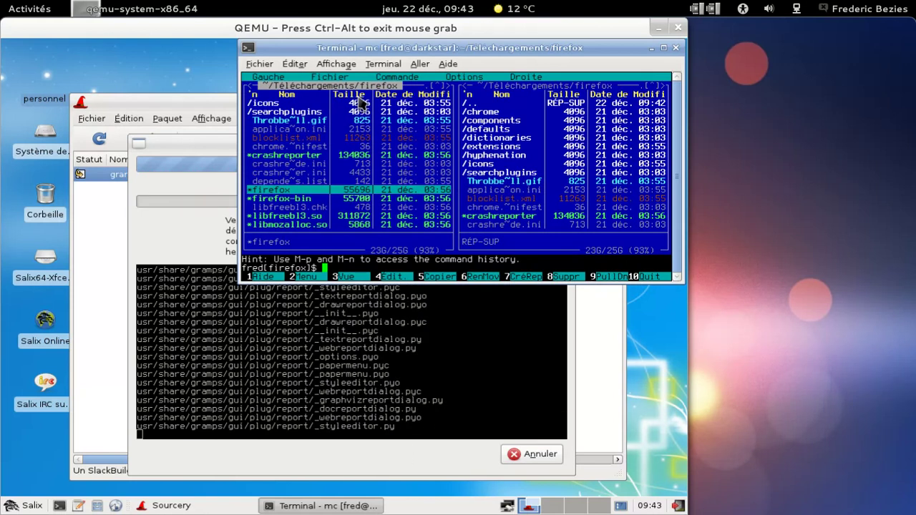
{"action": "key", "text": "F3"}
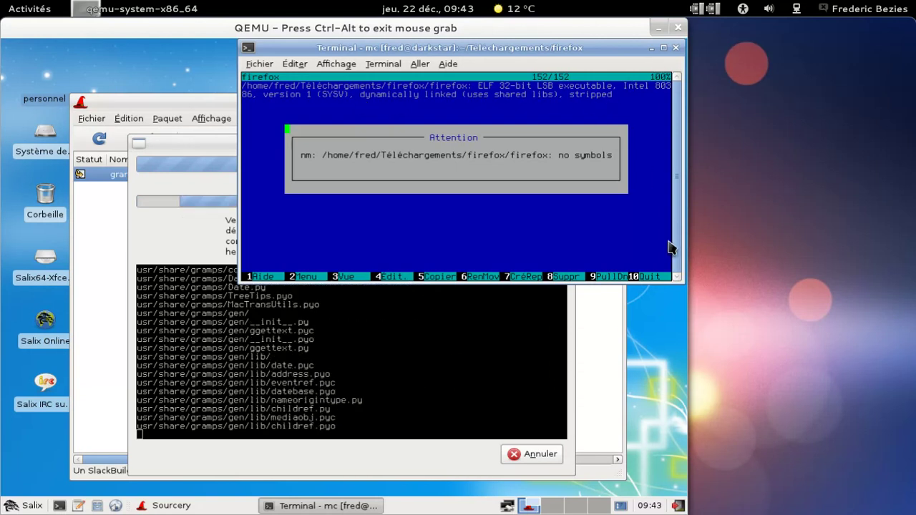
Leave the file viewer, quit Midnight Commander and close the terminal.
{"action": "left_click", "coordinate": [636, 278]}
{"action": "left_click", "coordinate": [635, 278]}
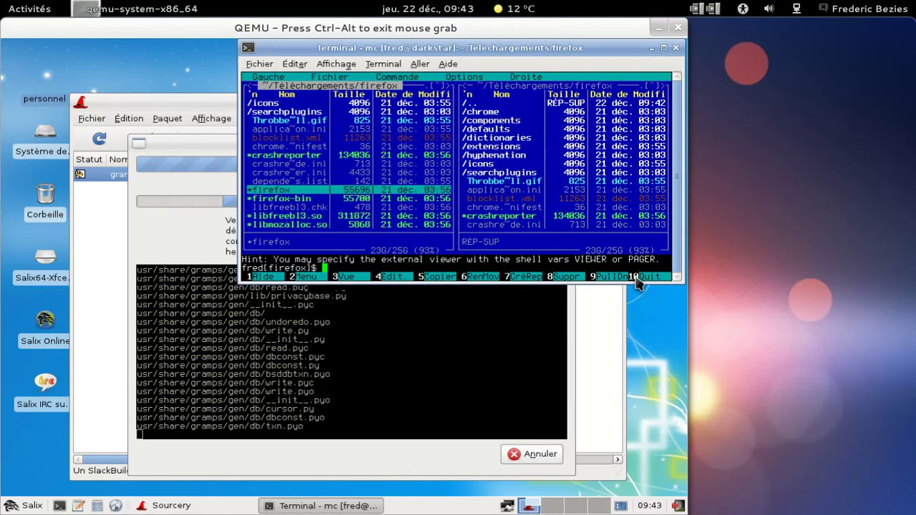
{"action": "left_click", "coordinate": [636, 278]}
{"action": "left_click", "coordinate": [430, 163]}
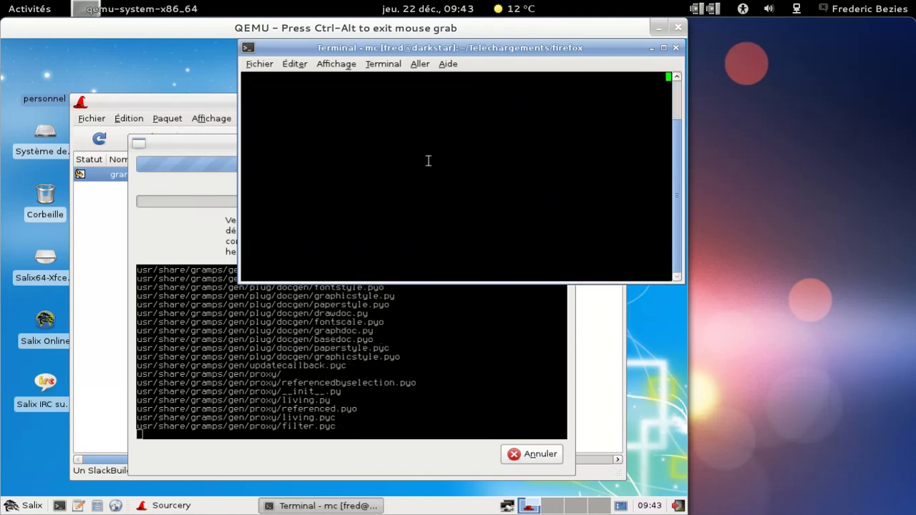
{"action": "left_click", "coordinate": [675, 47]}
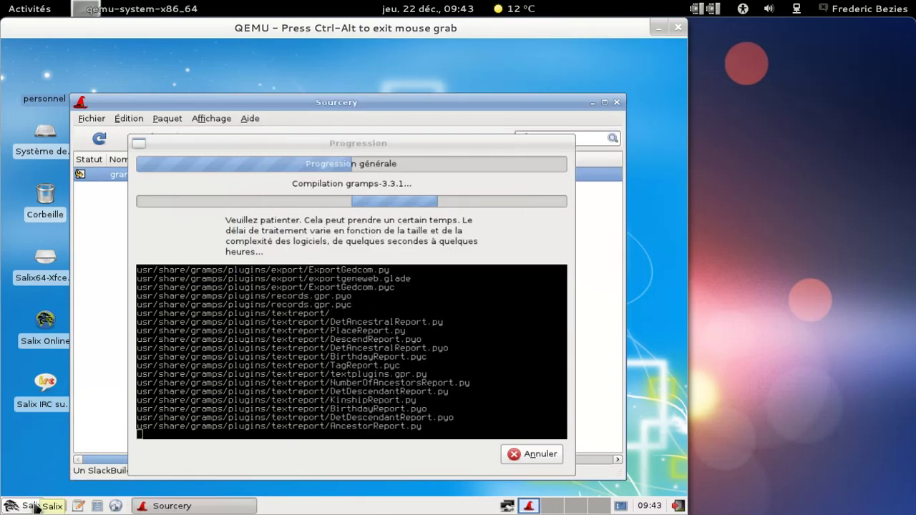
Write in a new Mousepad document "Evidemment, si on veut lancer une version 32 bits d'un navigateur sur un système 64 bits ;)".
{"action": "left_click", "coordinate": [82, 506]}
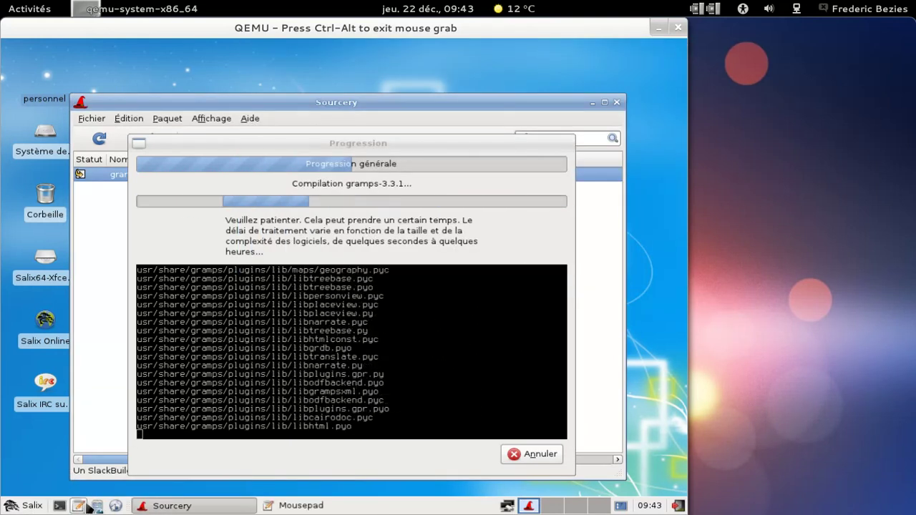
{"action": "type", "text": "Evidemment, si "}
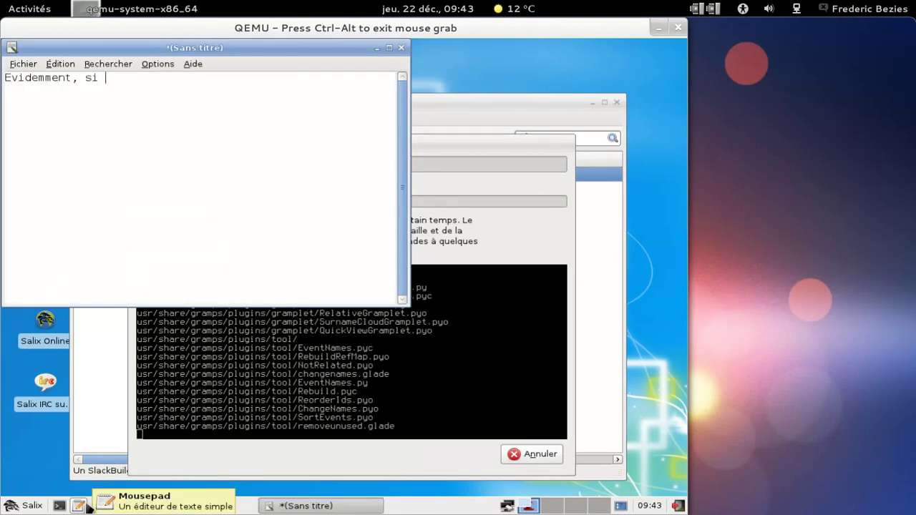
{"action": "type", "text": "on veut lancer une"}
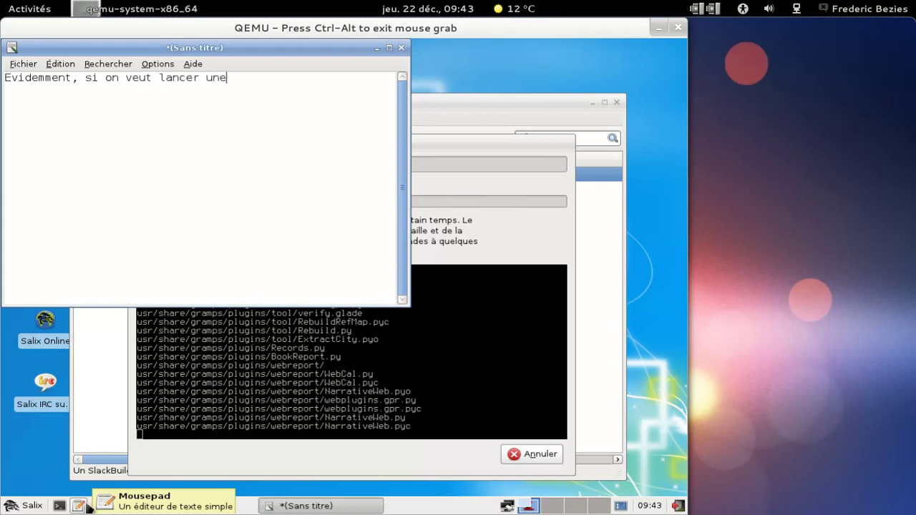
{"action": "type", "text": " version 32 "}
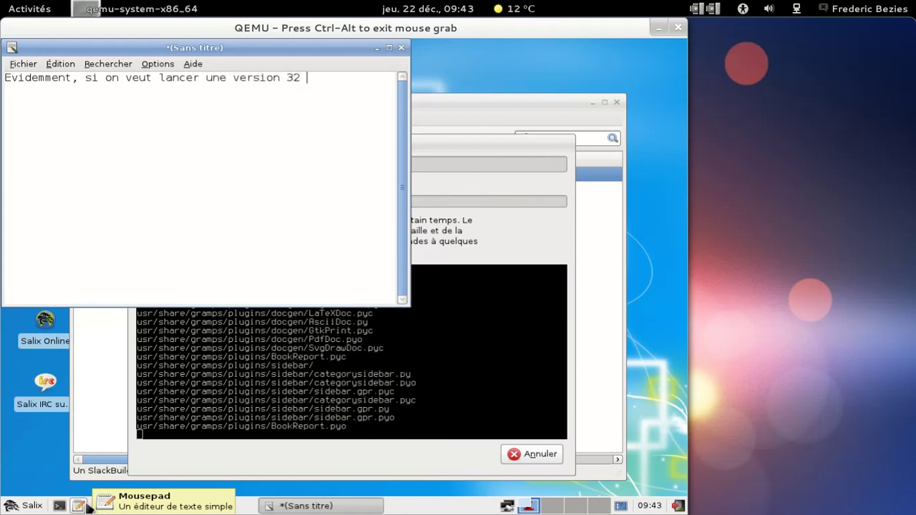
{"action": "type", "text": "bits d'un"}
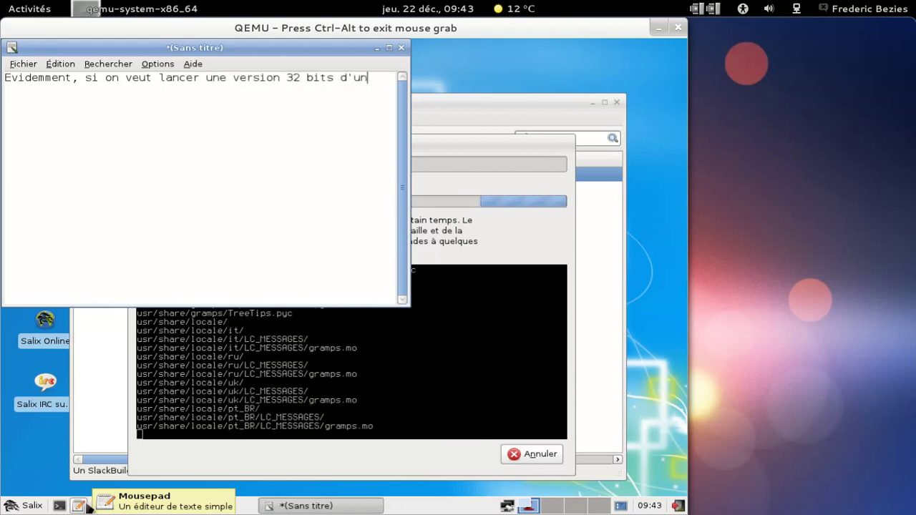
{"action": "type", "text": " navigateur sur sun"}
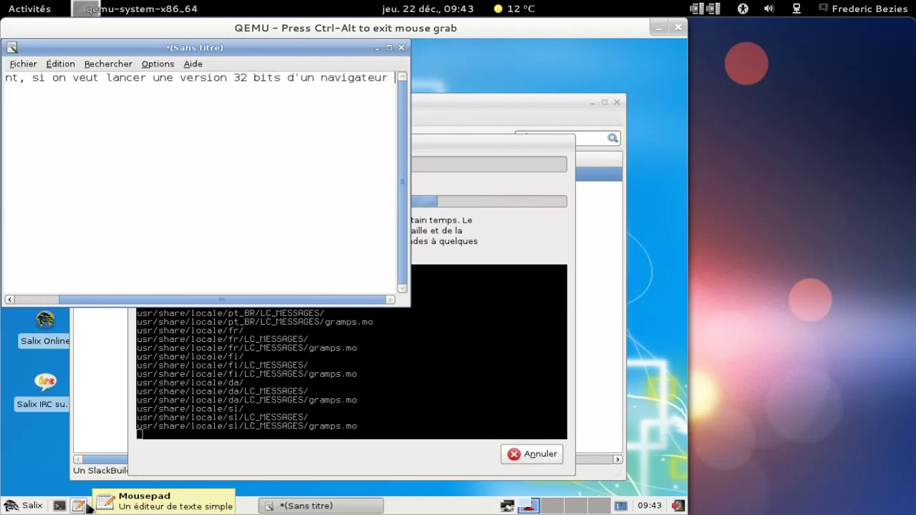
{"action": "key", "text": "BackSpace"}
{"action": "key", "text": "BackSpace"}
{"action": "key", "text": "BackSpace"}
{"action": "type", "text": "un "}
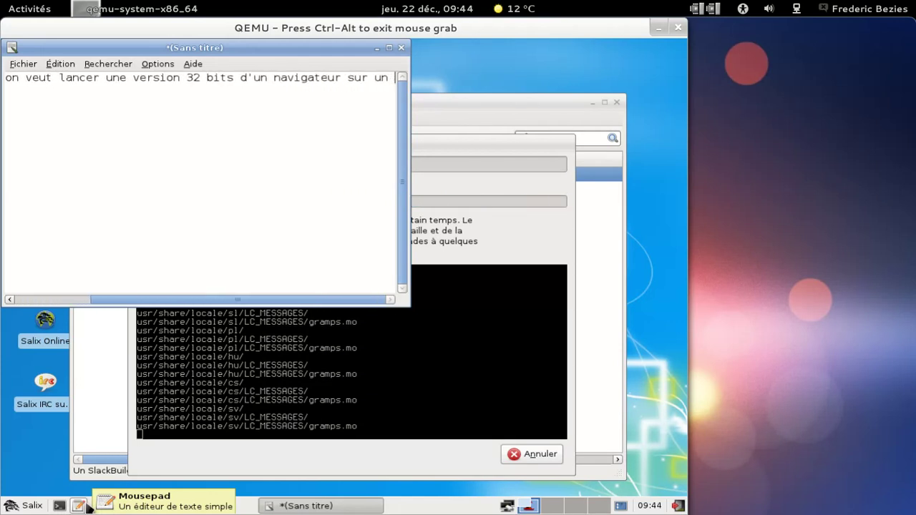
{"action": "type", "text": "sysètème "}
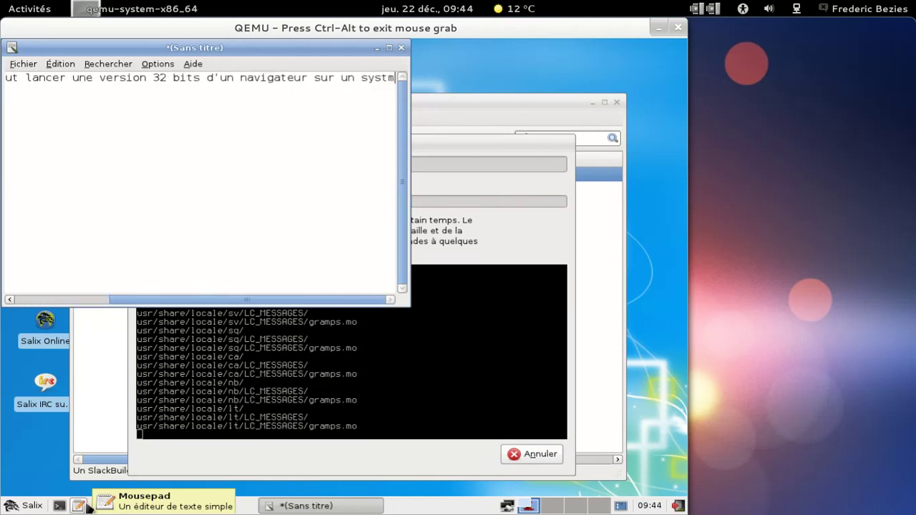
{"action": "type", "text": "64 bits ;)"}
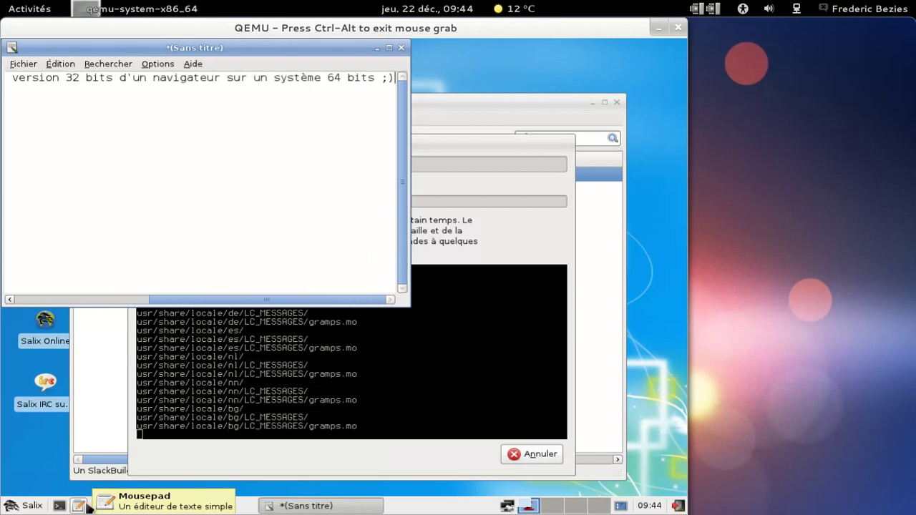
Select the whole Mousepad note with automatic line wrapping turned on, and dismiss Sourcery's completed-tasks dialog.
{"action": "key", "text": "ctrl+a"}
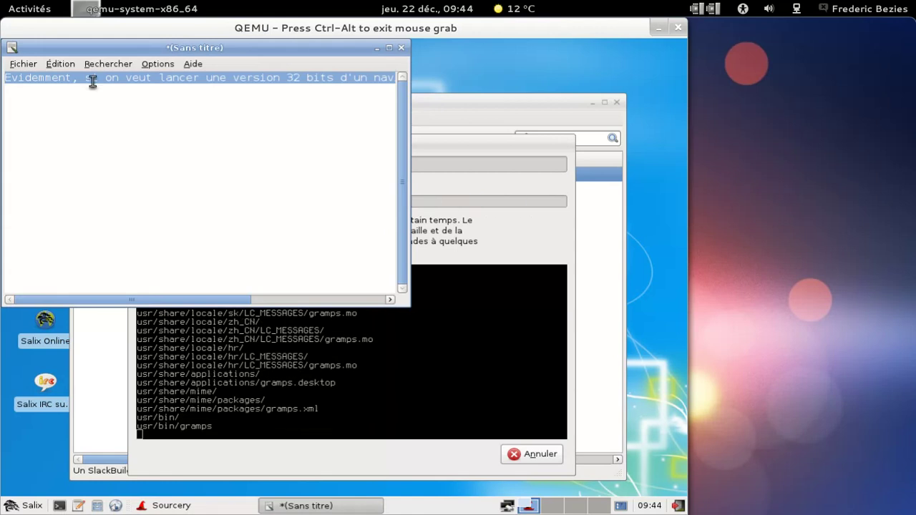
{"action": "left_click", "coordinate": [145, 63]}
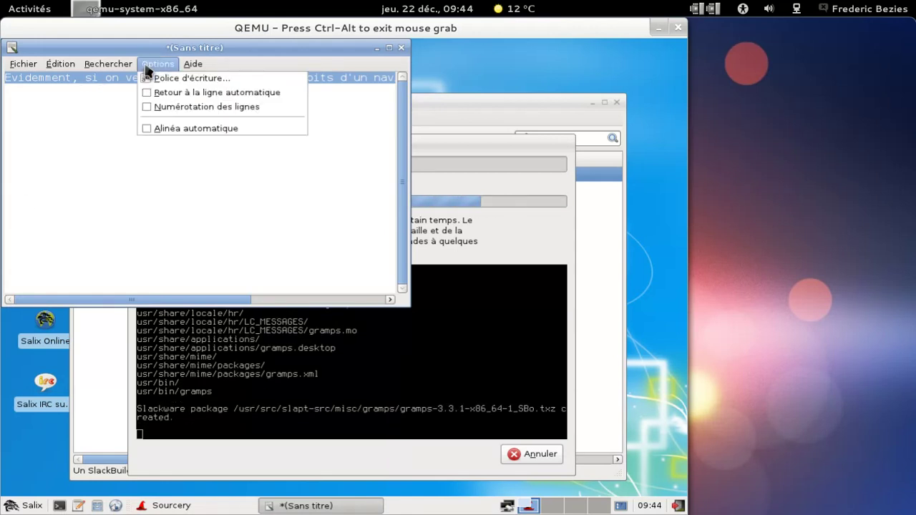
{"action": "left_click", "coordinate": [169, 89]}
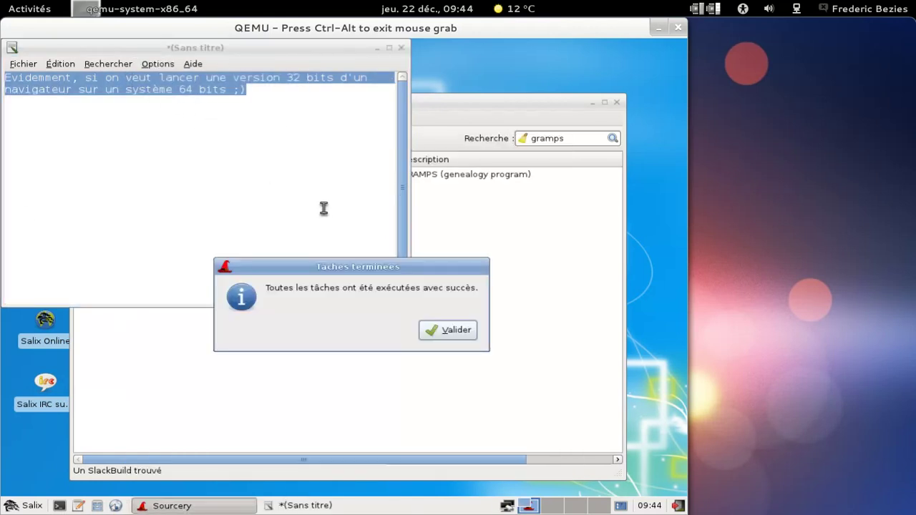
{"action": "left_click", "coordinate": [458, 330]}
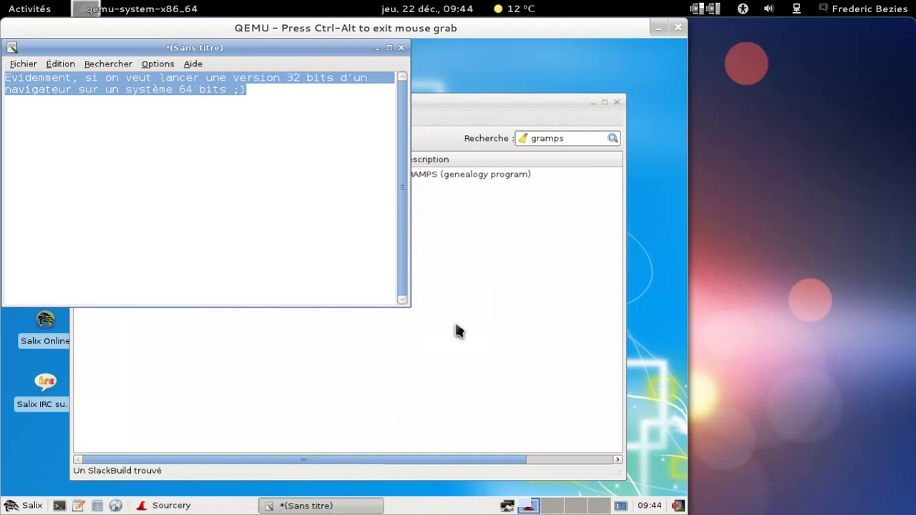
Close Sourcery and set the font of the Mousepad note to Monospace size 14.
{"action": "left_click", "coordinate": [617, 105]}
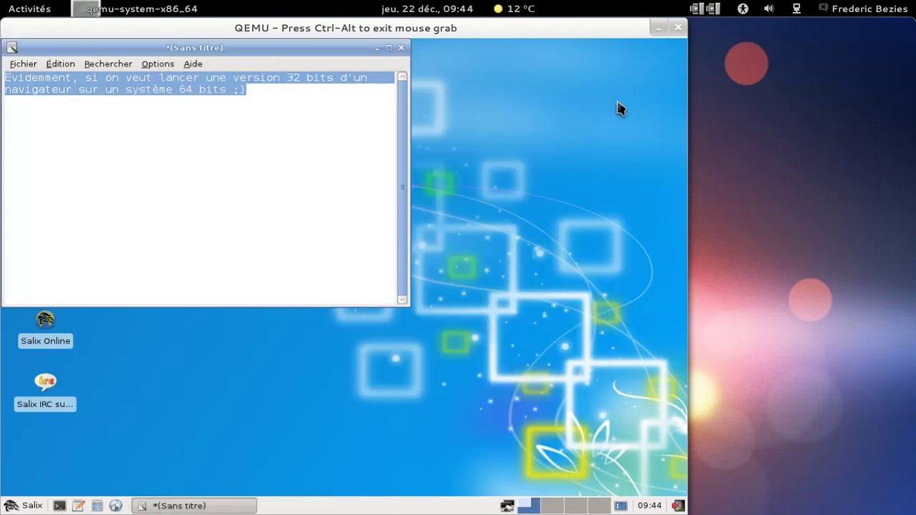
{"action": "left_click", "coordinate": [323, 112]}
{"action": "left_click_drag", "start_coordinate": [269, 88], "coordinate": [2, 80]}
{"action": "left_click", "coordinate": [158, 63]}
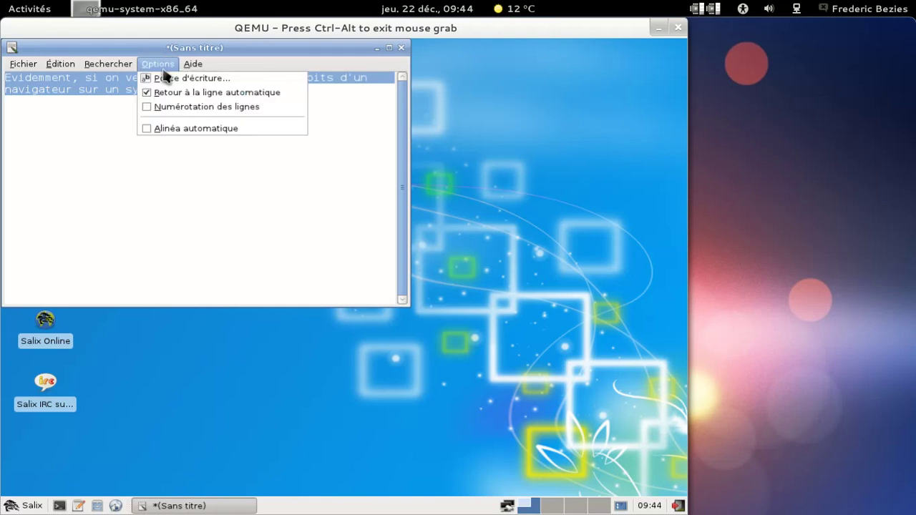
{"action": "mouse_move", "coordinate": [60, 63]}
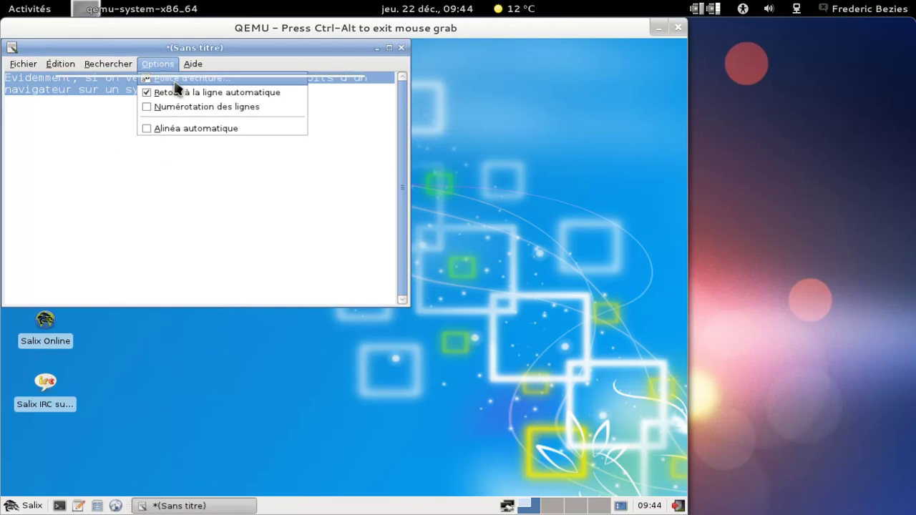
{"action": "left_click", "coordinate": [176, 79]}
{"action": "left_click", "coordinate": [337, 206]}
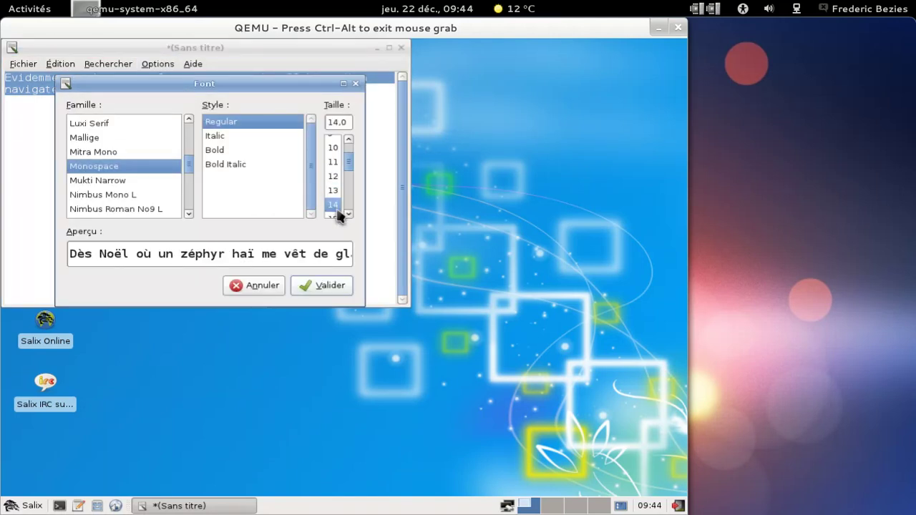
{"action": "left_click", "coordinate": [330, 285]}
Add the line "Y aura comme un problème de lancement !!!! :D" below the existing Mousepad note, after a blank line.
{"action": "left_click", "coordinate": [317, 191]}
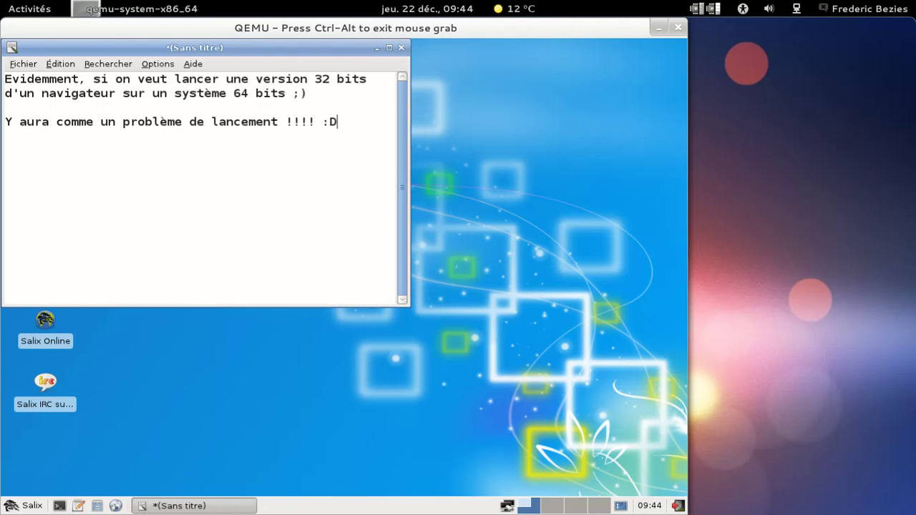
Launch the Gramps genealogy program and install all of its available add-on plugins.
{"action": "left_click", "coordinate": [32, 505]}
{"action": "mouse_move", "coordinate": [51, 359]}
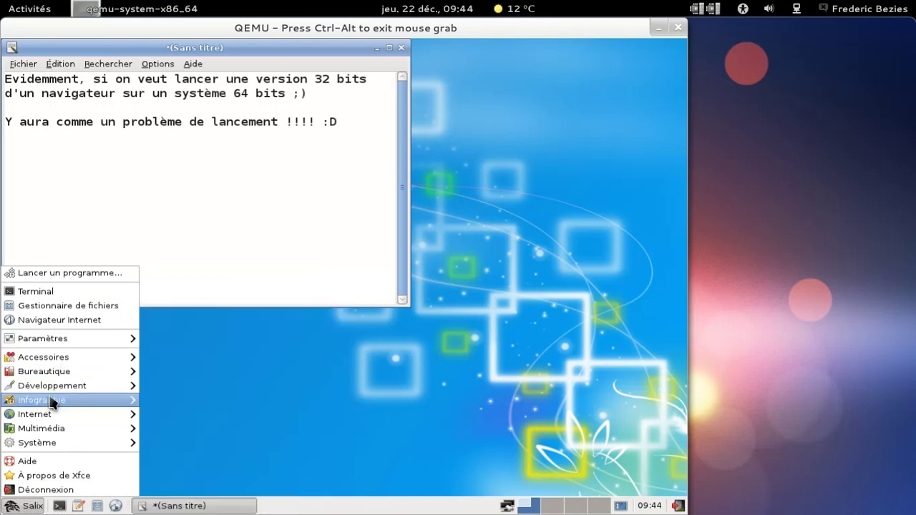
{"action": "mouse_move", "coordinate": [52, 417]}
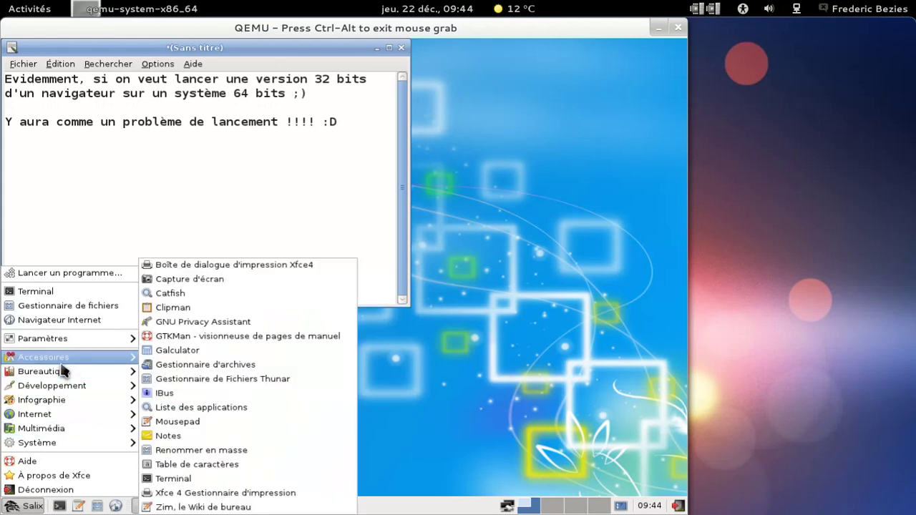
{"action": "left_click", "coordinate": [222, 387]}
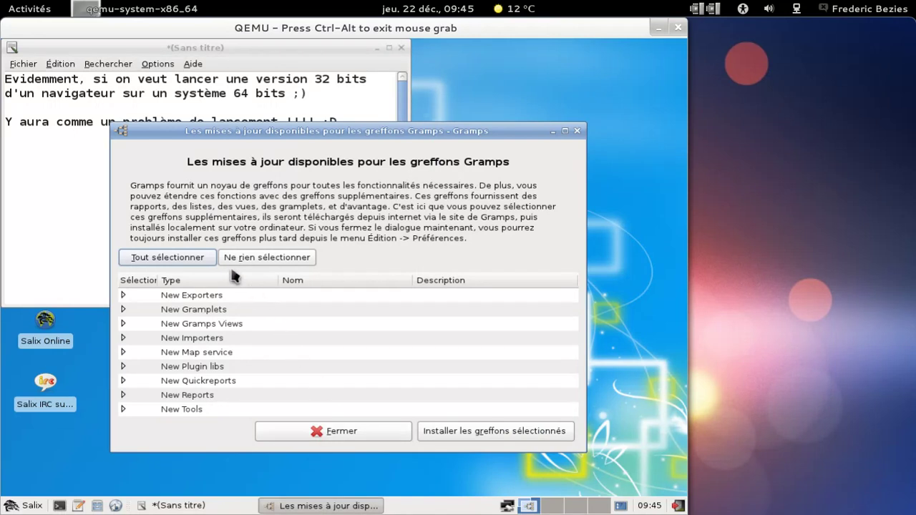
{"action": "left_click", "coordinate": [200, 260]}
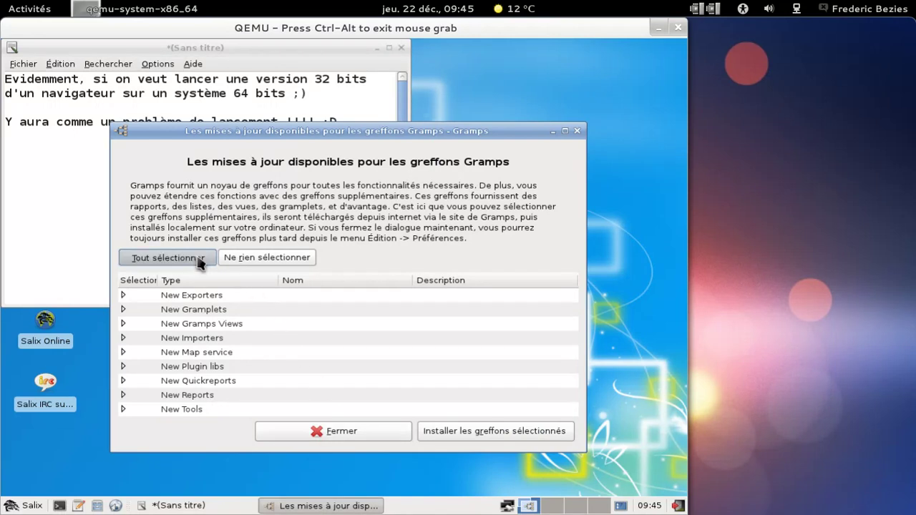
{"action": "left_click", "coordinate": [516, 436]}
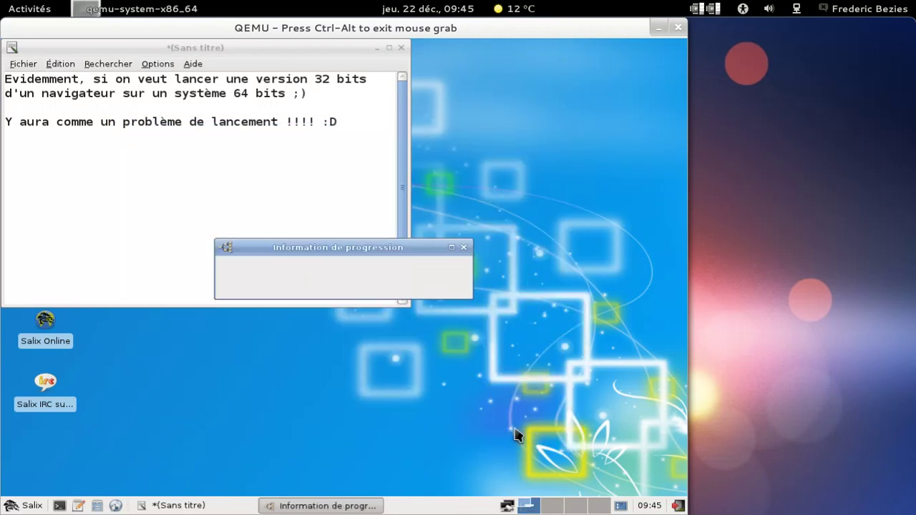
Close the untitled Mousepad note without saving its changes.
{"action": "left_click", "coordinate": [186, 177]}
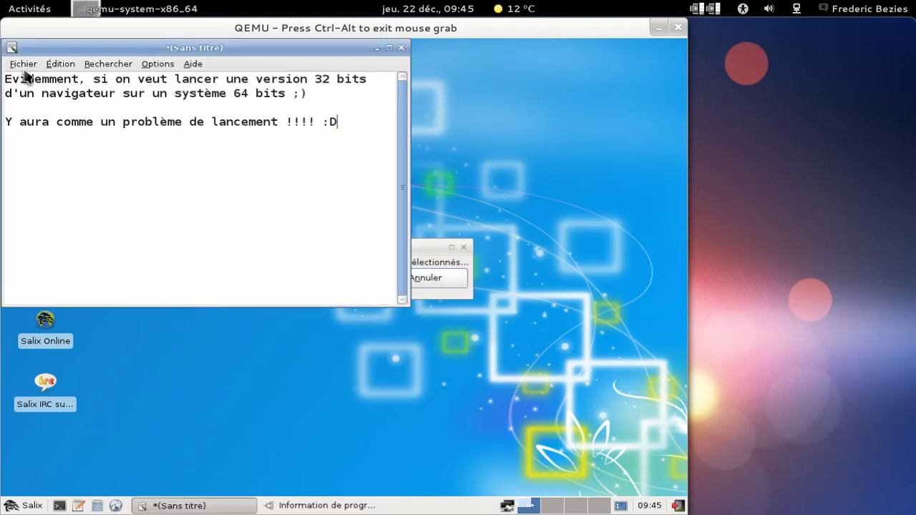
{"action": "left_click", "coordinate": [401, 47]}
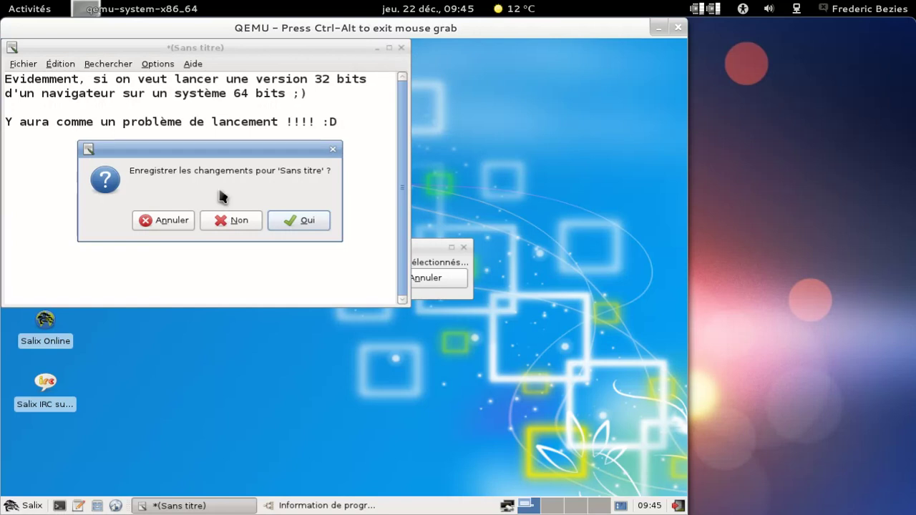
{"action": "left_click", "coordinate": [222, 222]}
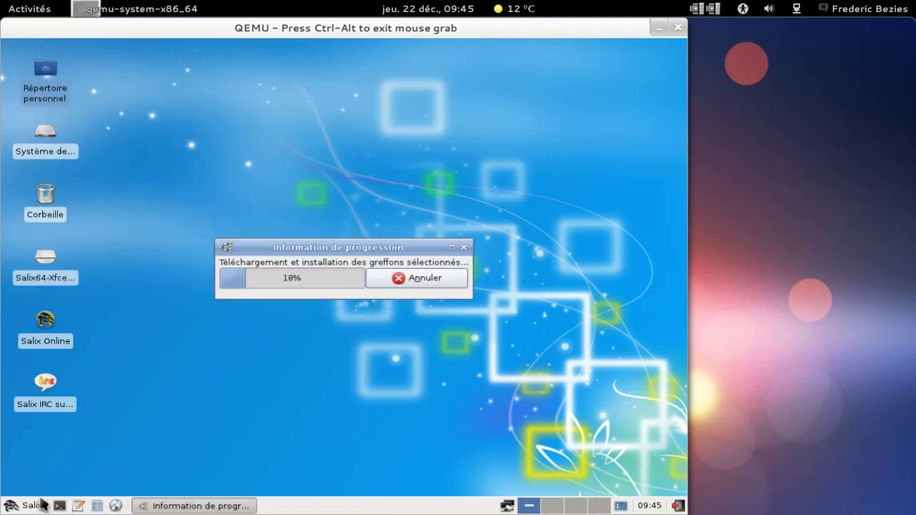
Launch LibreOffice 3.3 Writer to check its version information, and close it again.
{"action": "left_click", "coordinate": [26, 505]}
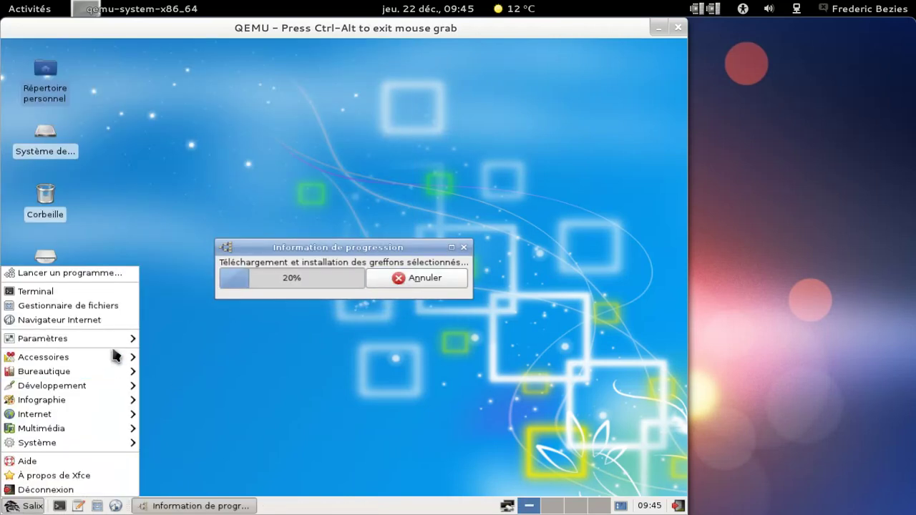
{"action": "mouse_move", "coordinate": [112, 370]}
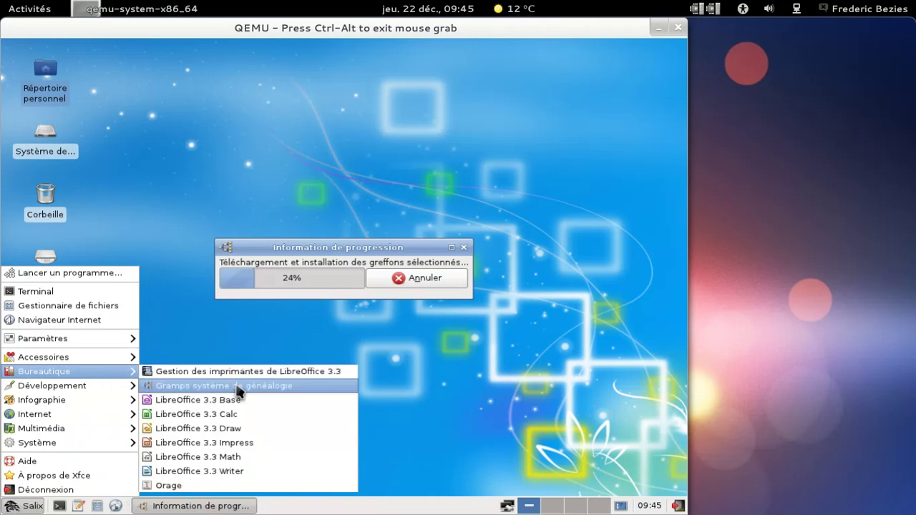
{"action": "left_click", "coordinate": [240, 471]}
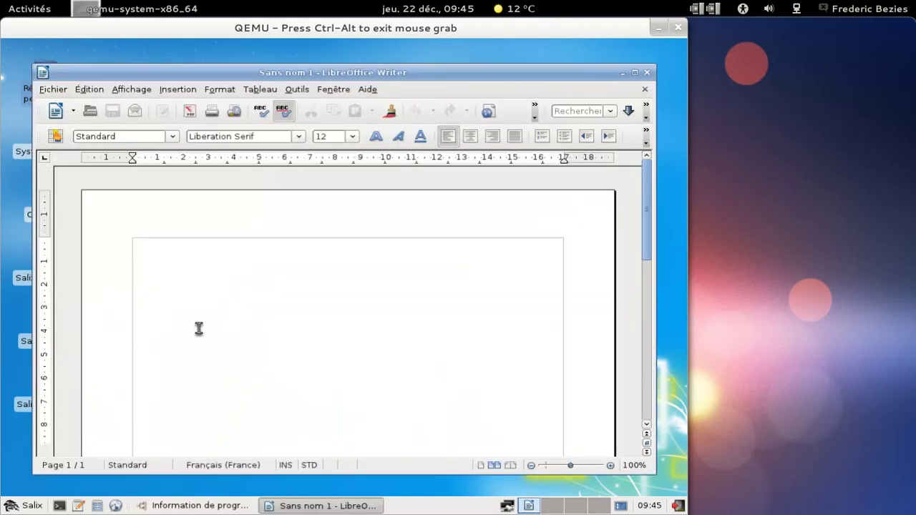
{"action": "left_click", "coordinate": [370, 89]}
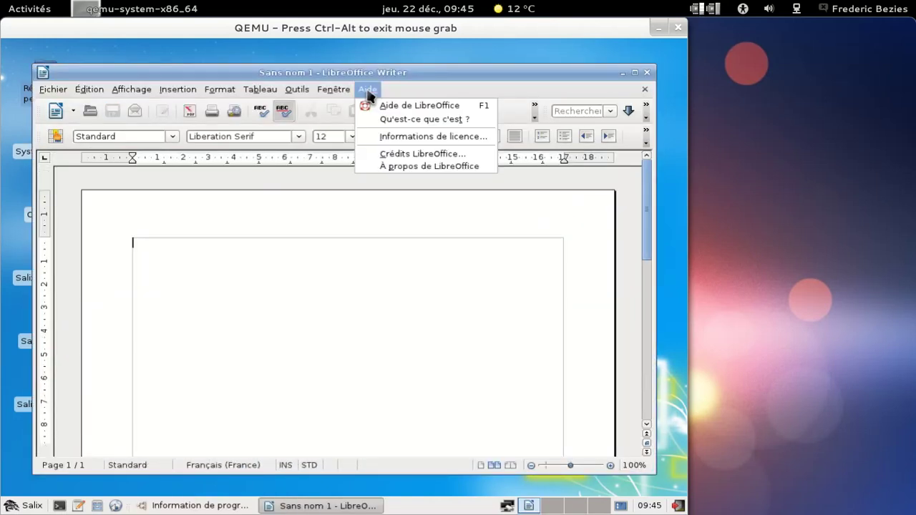
{"action": "left_click", "coordinate": [394, 169]}
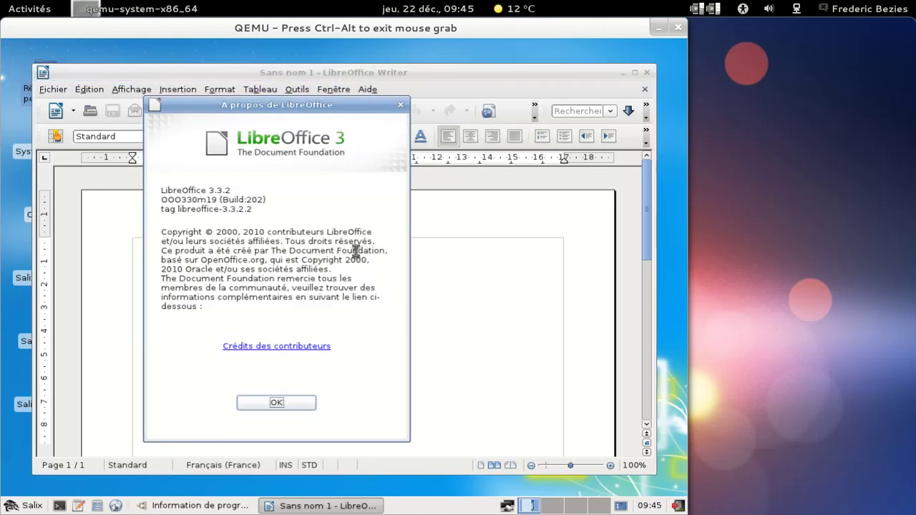
{"action": "left_click", "coordinate": [277, 403]}
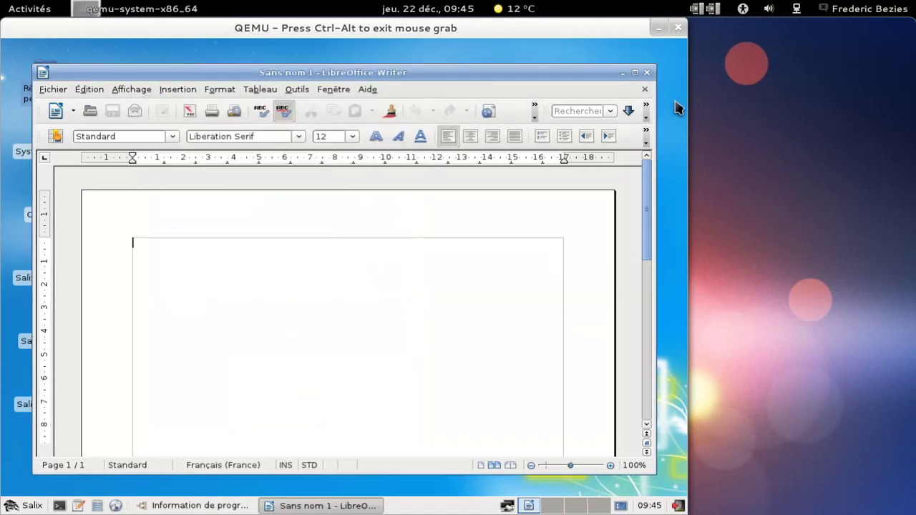
{"action": "left_click", "coordinate": [646, 73]}
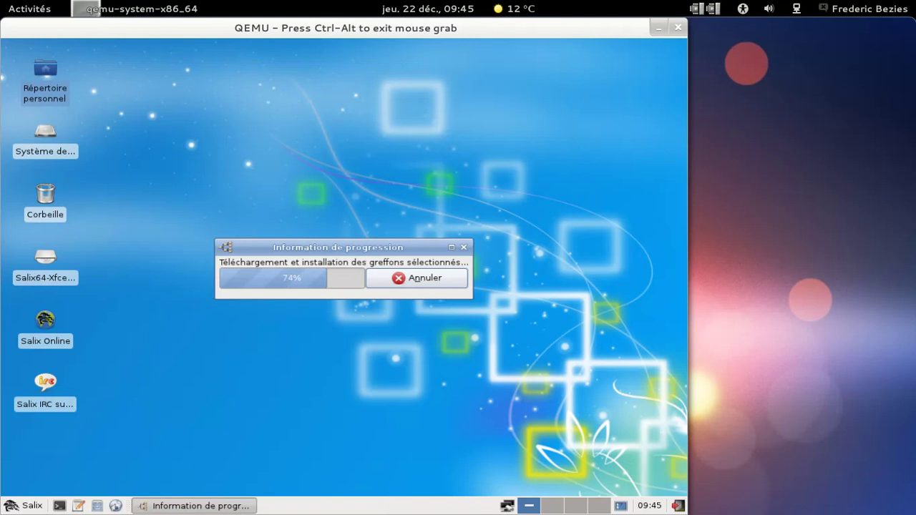
Look through the application categories, launch Exaile to check its version information, and close it again.
{"action": "left_click", "coordinate": [21, 505]}
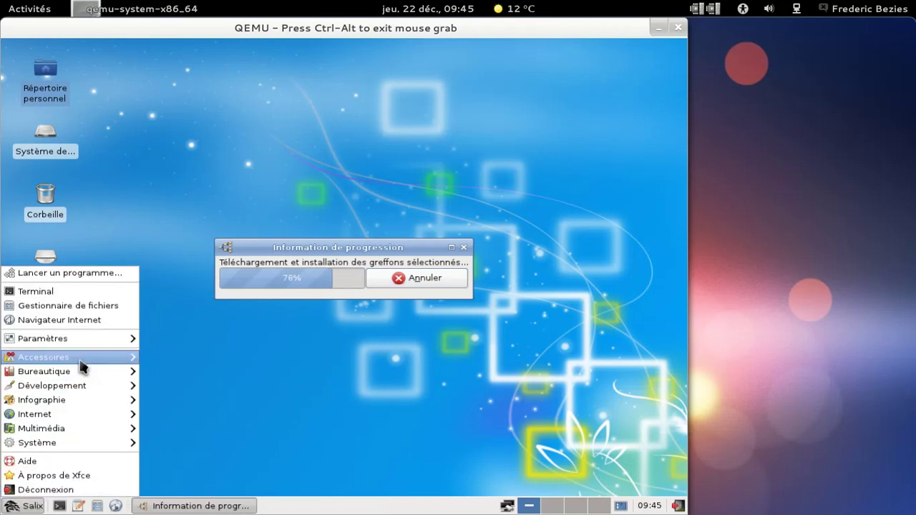
{"action": "mouse_move", "coordinate": [83, 363]}
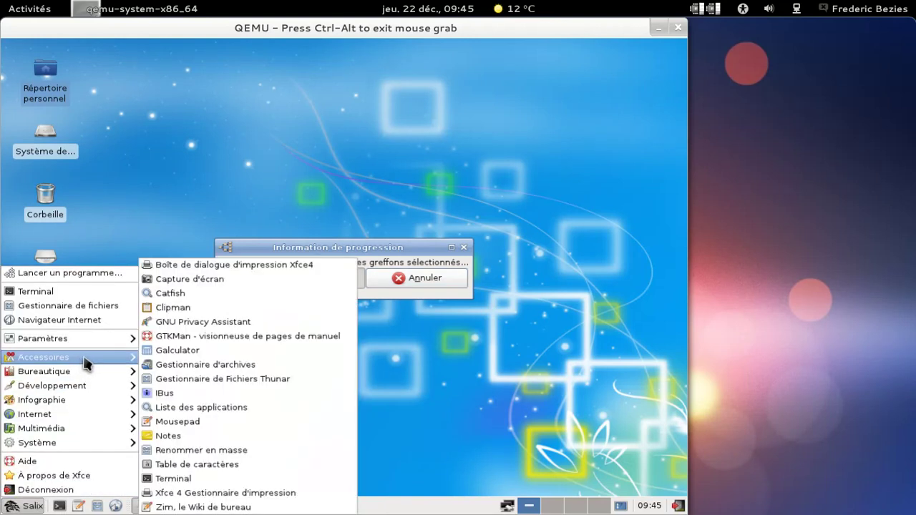
{"action": "mouse_move", "coordinate": [90, 387]}
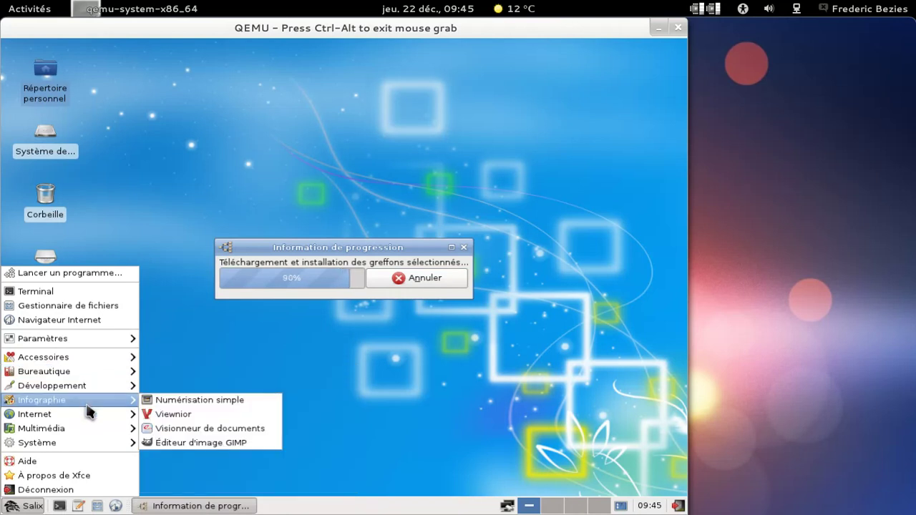
{"action": "mouse_move", "coordinate": [89, 418]}
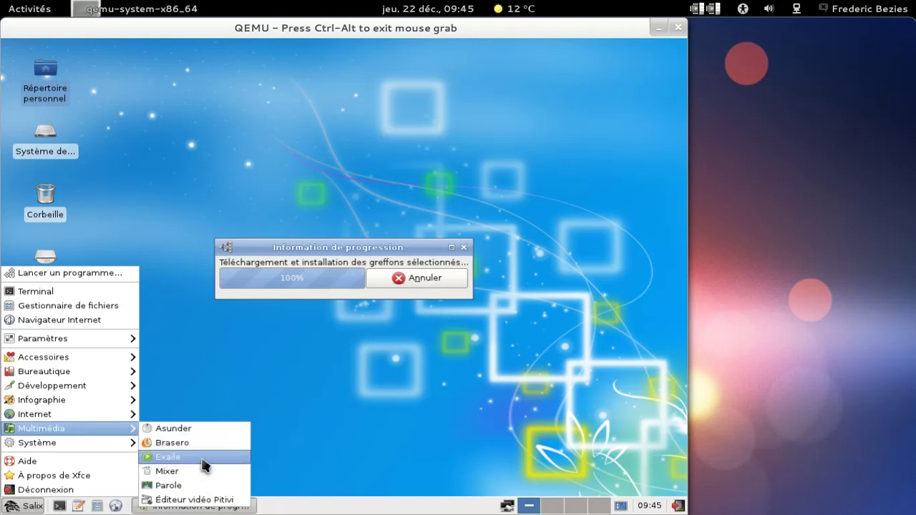
{"action": "left_click", "coordinate": [202, 463]}
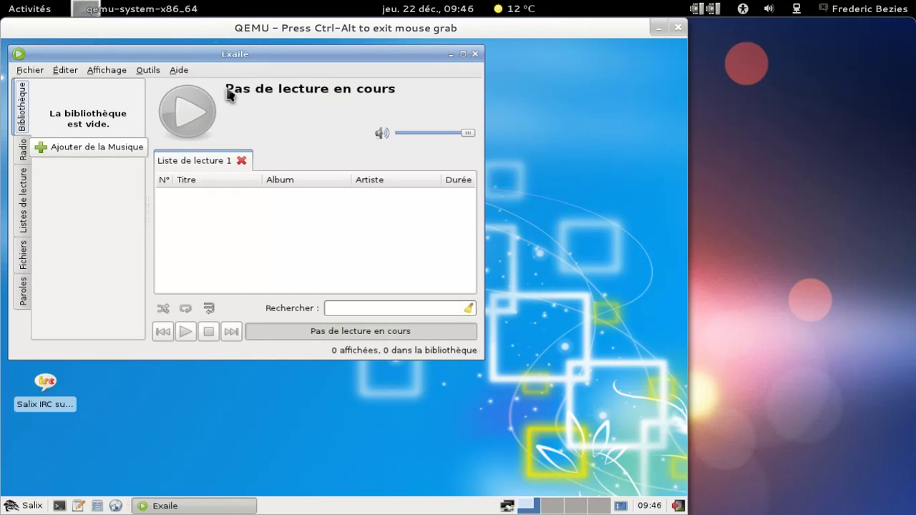
{"action": "left_click", "coordinate": [179, 70]}
{"action": "left_click", "coordinate": [190, 83]}
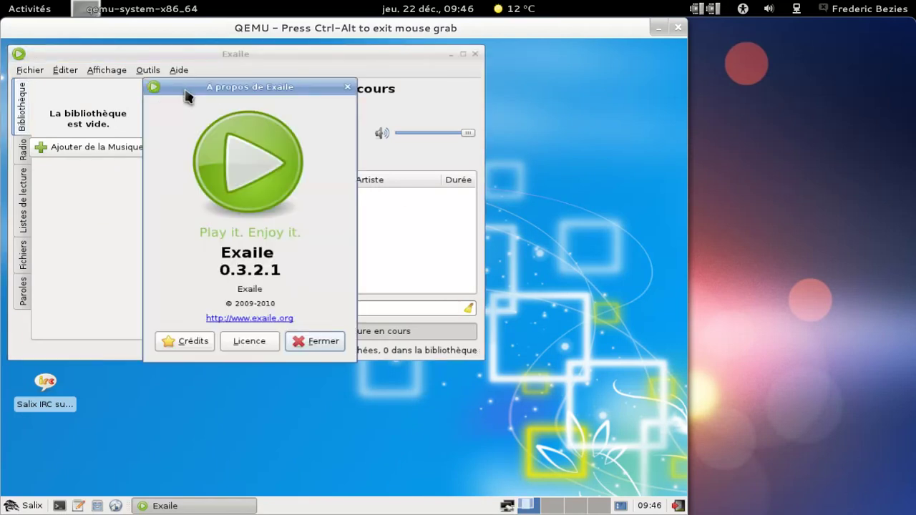
{"action": "left_click", "coordinate": [320, 341]}
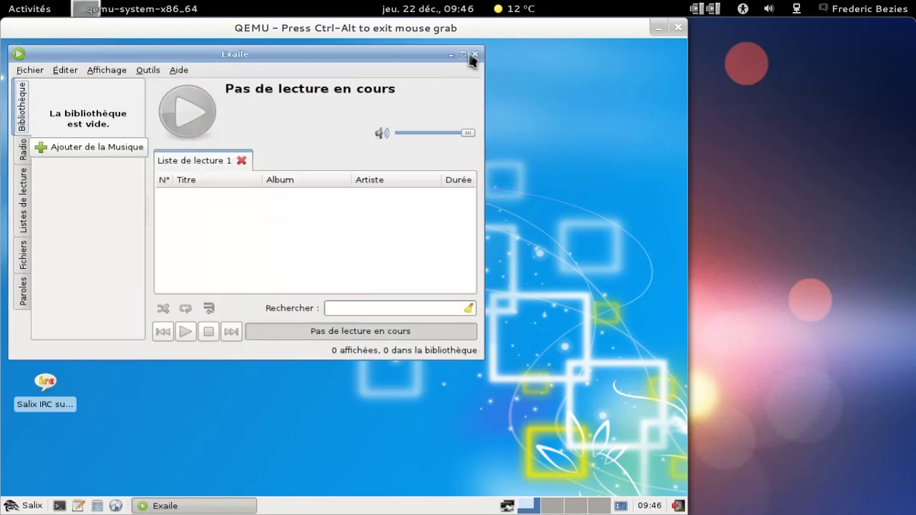
{"action": "left_click", "coordinate": [476, 54]}
Dismiss the Gramps startup dialogs without creating a family tree, check the program's version information and close Gramps.
{"action": "left_click", "coordinate": [427, 315]}
{"action": "left_click", "coordinate": [461, 319]}
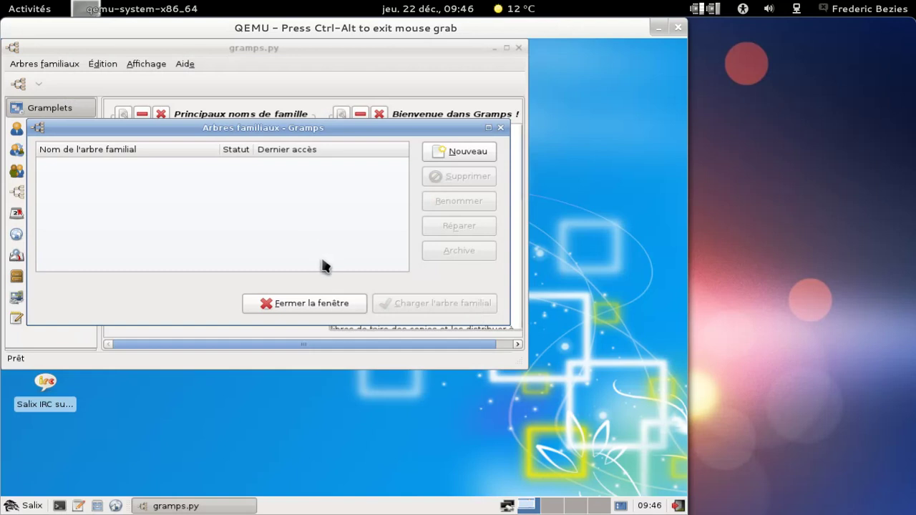
{"action": "left_click", "coordinate": [312, 305]}
{"action": "left_click", "coordinate": [185, 64]}
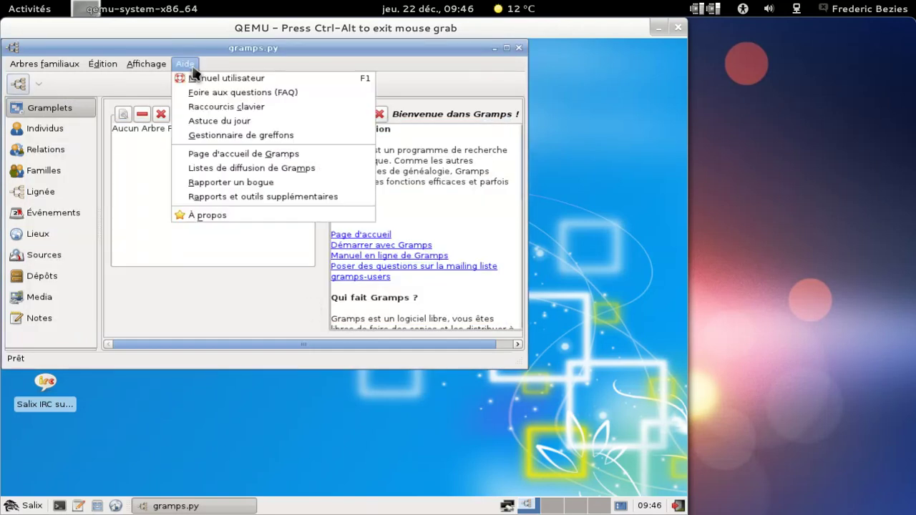
{"action": "left_click", "coordinate": [236, 217]}
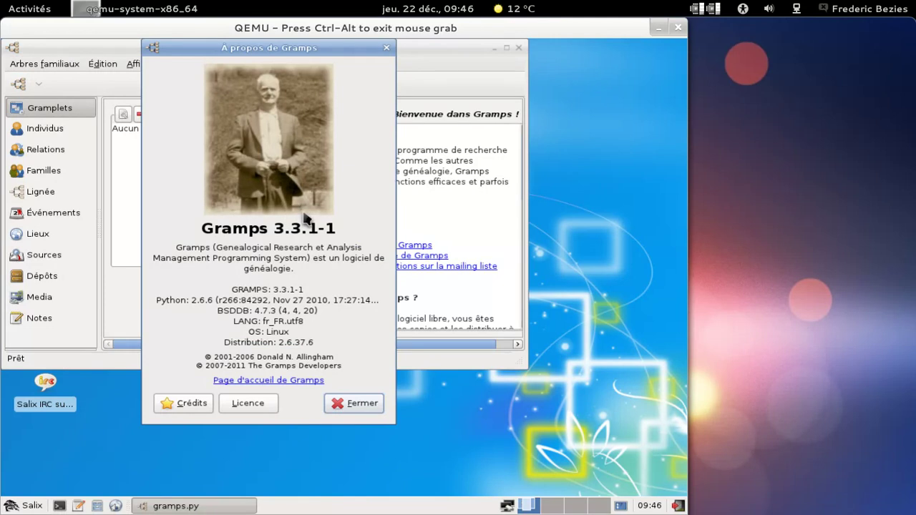
{"action": "left_click", "coordinate": [368, 405]}
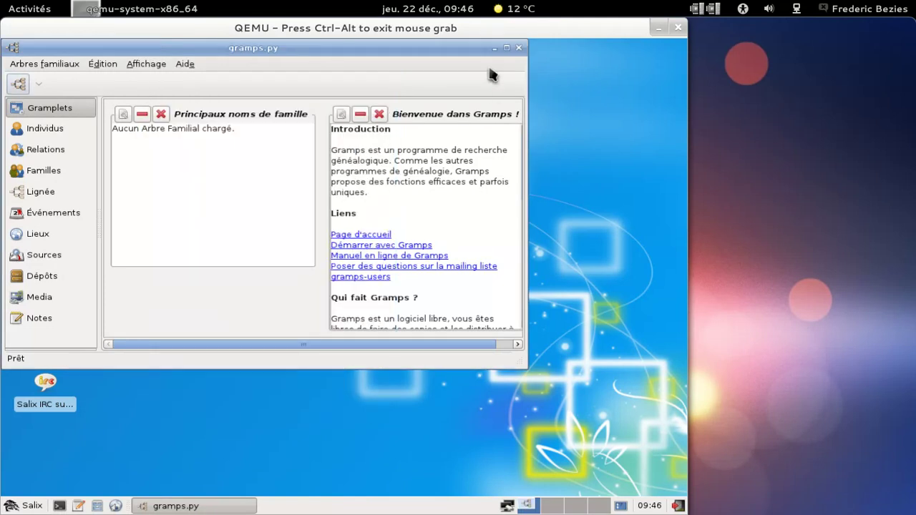
{"action": "left_click", "coordinate": [519, 47]}
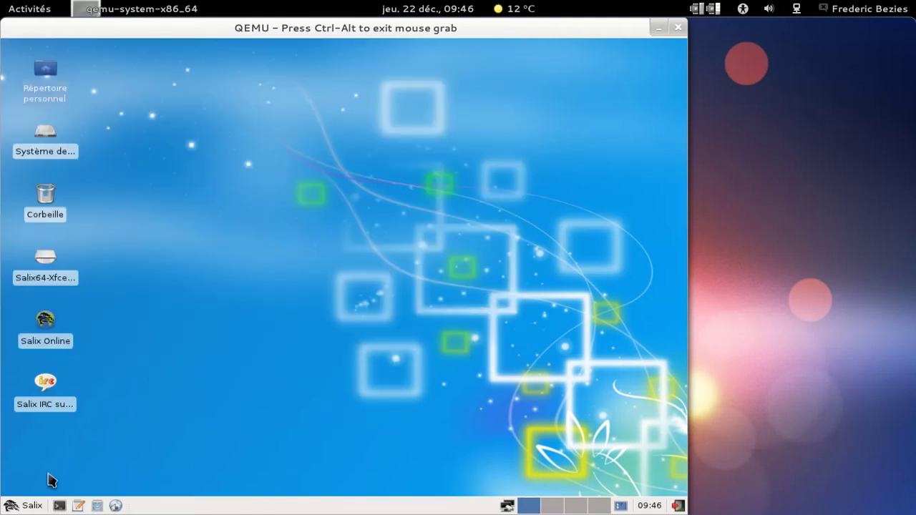
Shut down the Salix system with session saving kept on, and release the mouse from the QEMU window.
{"action": "left_click", "coordinate": [38, 504]}
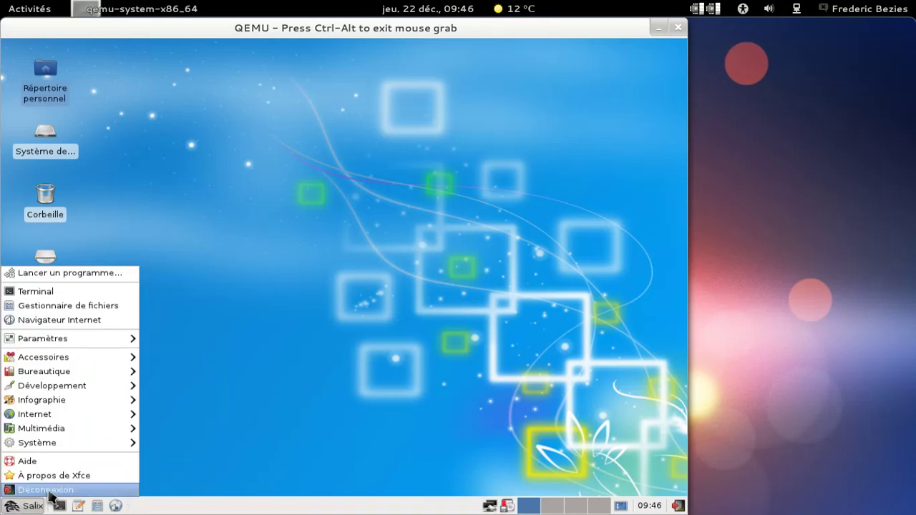
{"action": "left_click", "coordinate": [46, 489]}
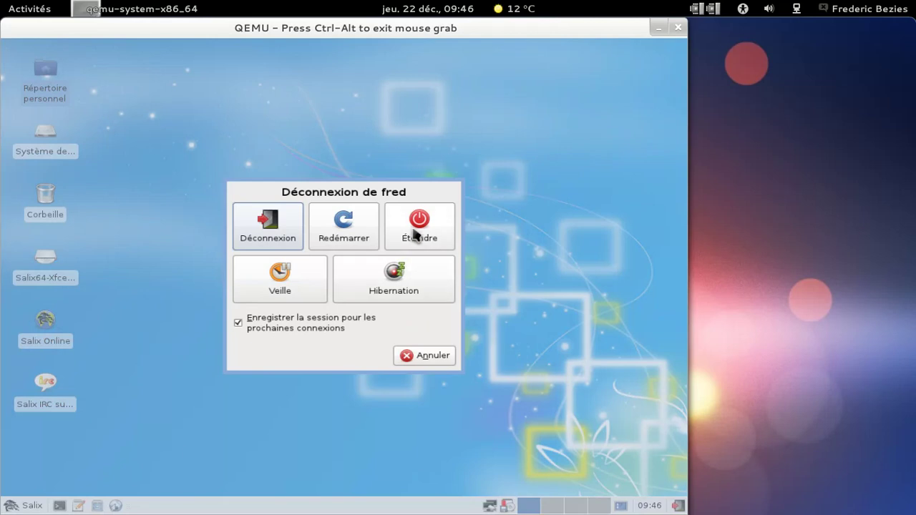
{"action": "left_click", "coordinate": [417, 231]}
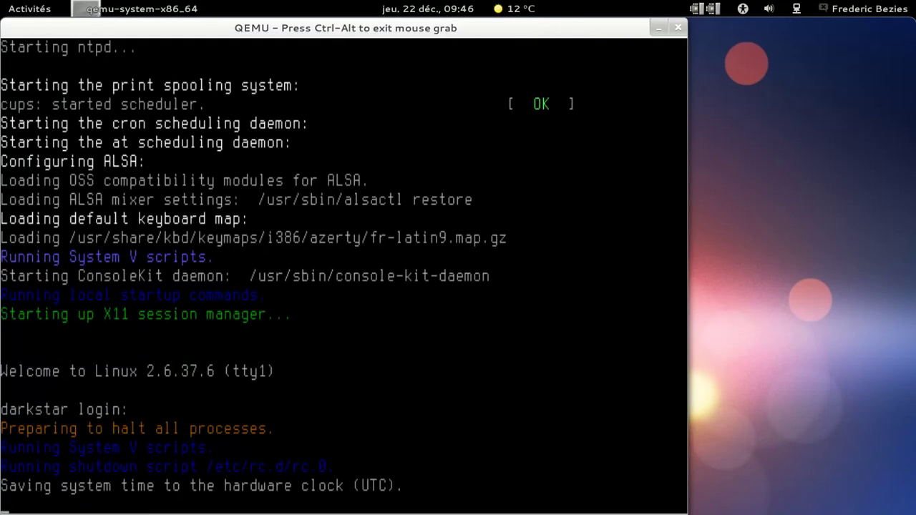
{"action": "key", "text": "ctrl+alt"}
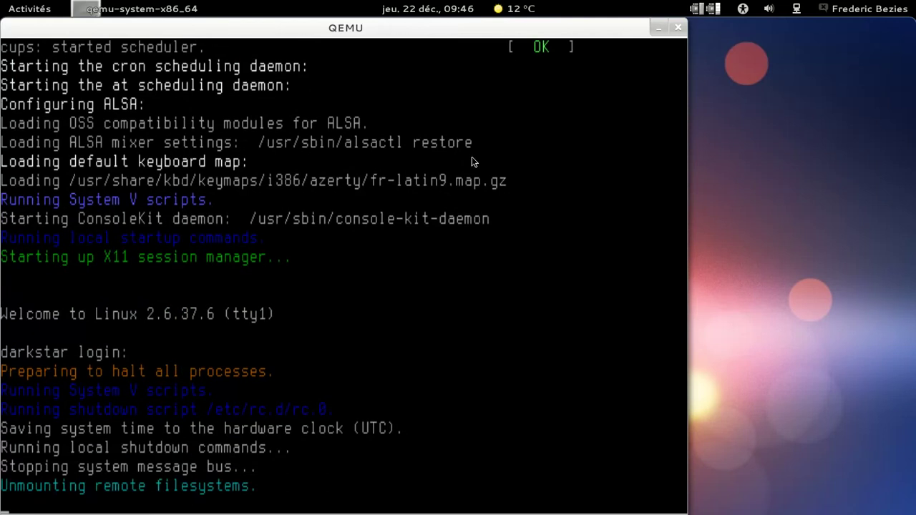